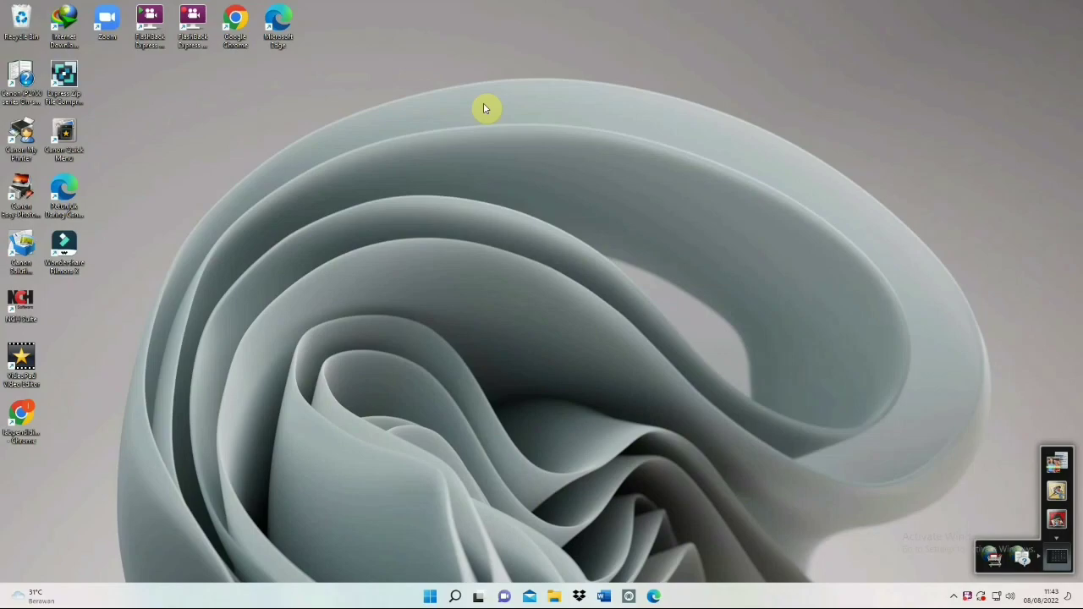
Open the BAB I PDF from the Data (E:) drive through File Explorer
left_click(549, 599)
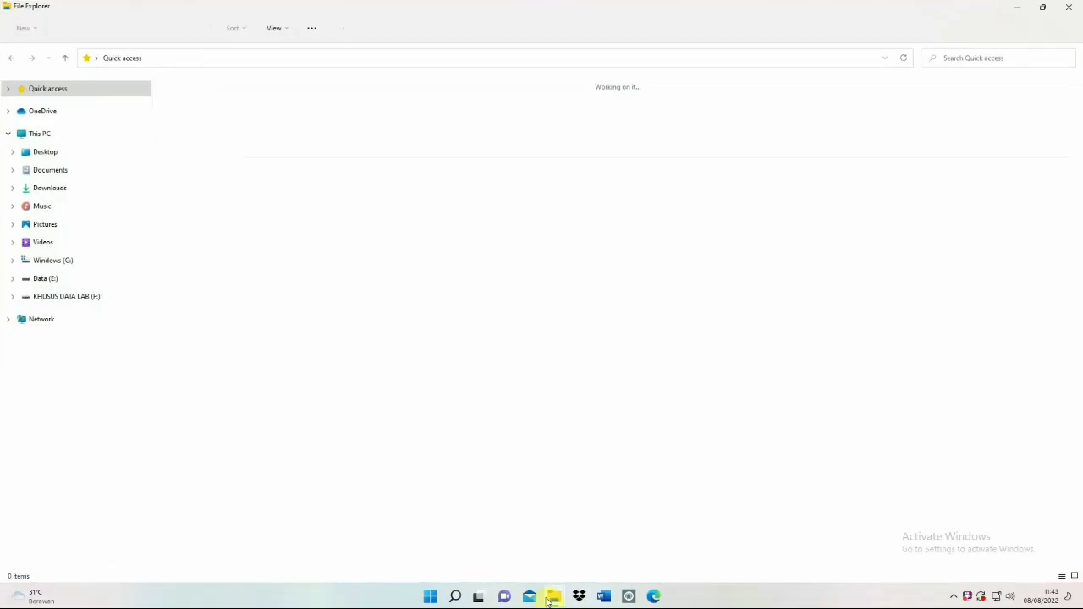
left_click(59, 285)
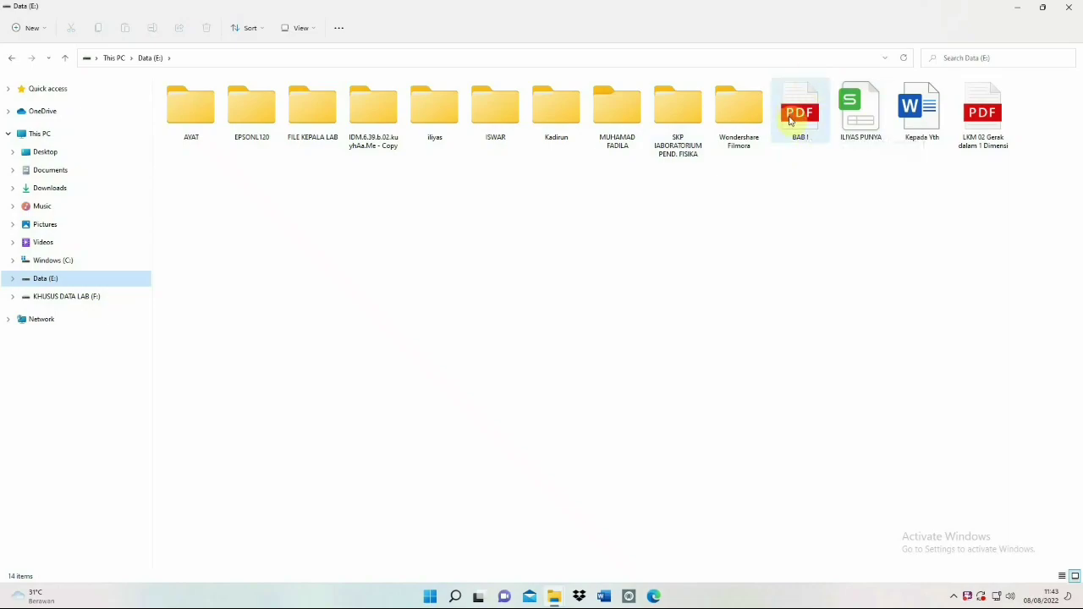
double_click(792, 120)
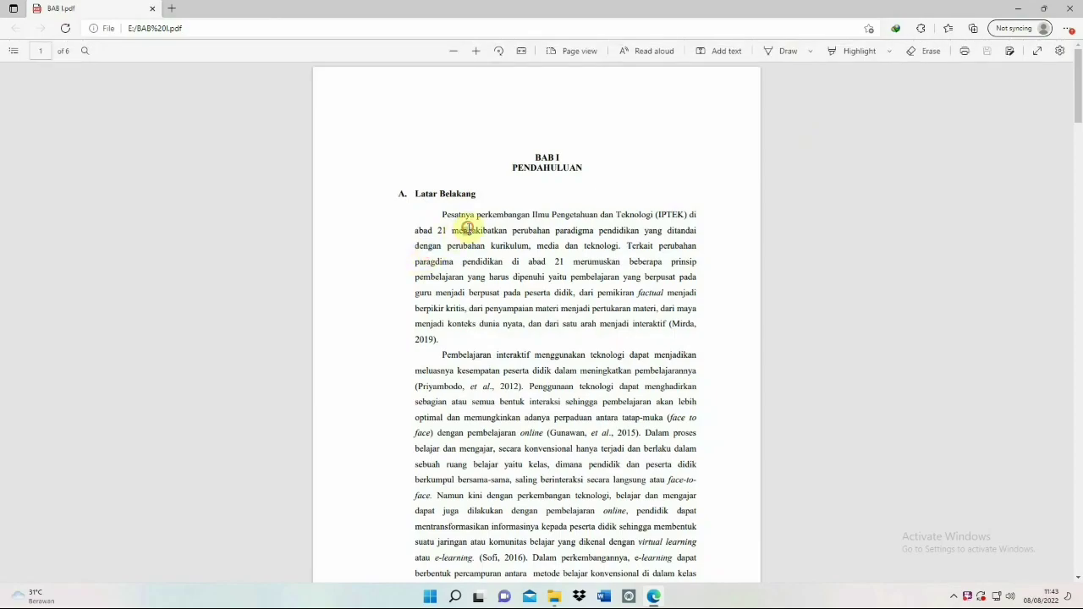
Select and deselect text in the BAB I PDF, then close the Edge viewer
mouse_move(464, 228)
left_mouse_down()
mouse_move(535, 246)
mouse_move(559, 279)
left_mouse_up()
left_click(556, 343)
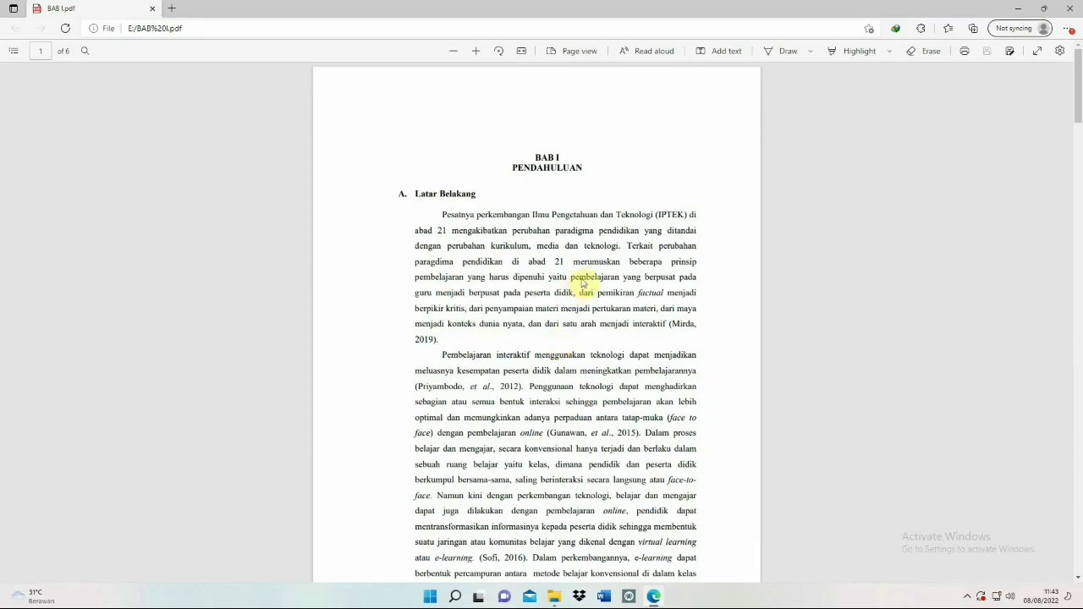
left_click(1069, 8)
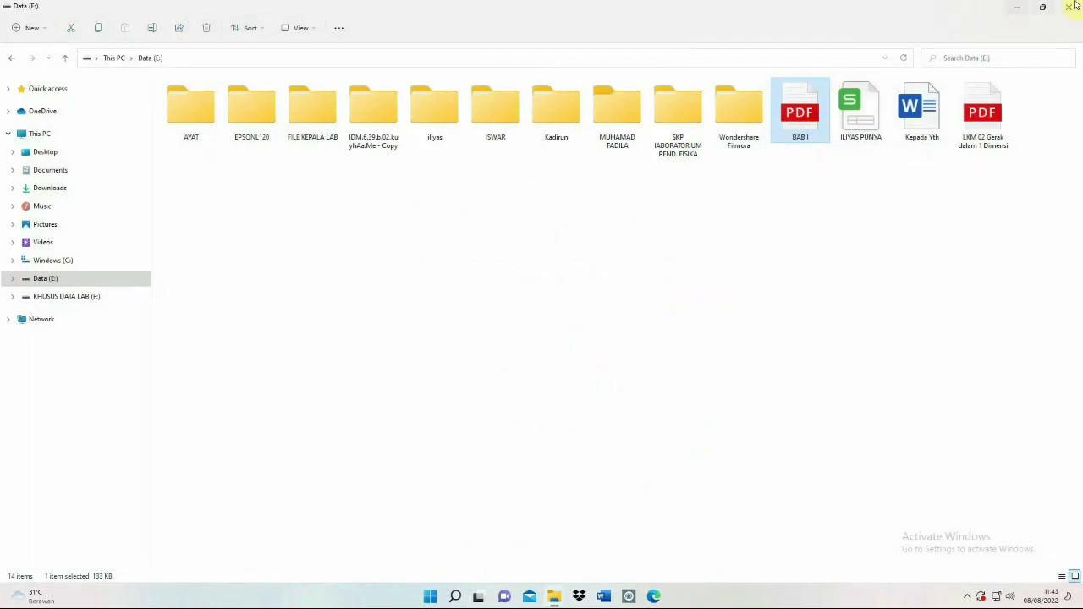
Minimize both File Explorer windows and refresh the desktop
left_click(1007, 6)
left_click(1011, 8)
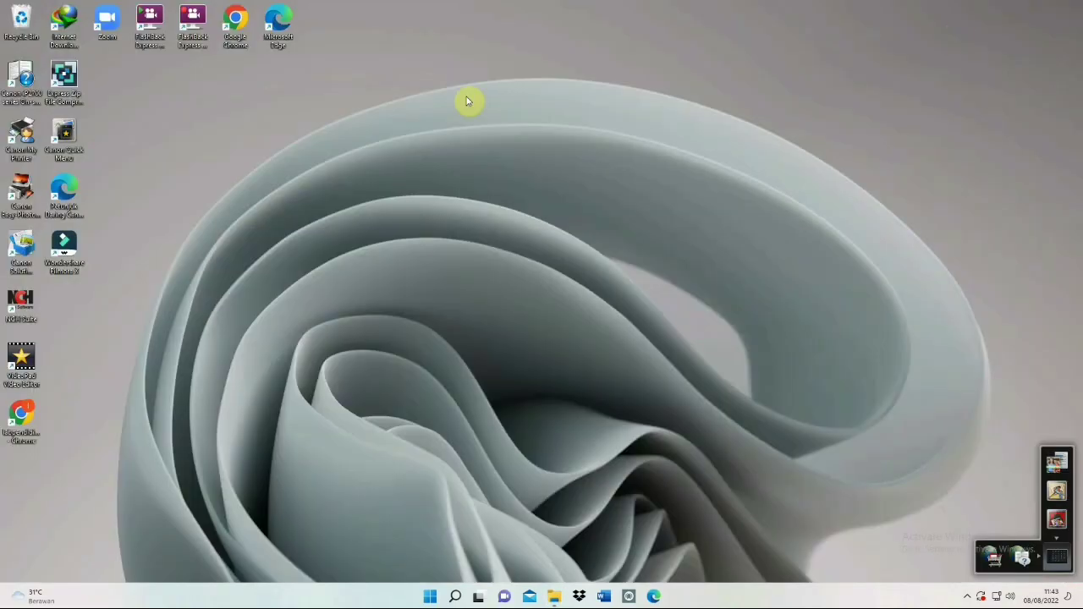
right_click(386, 111)
left_click(401, 103)
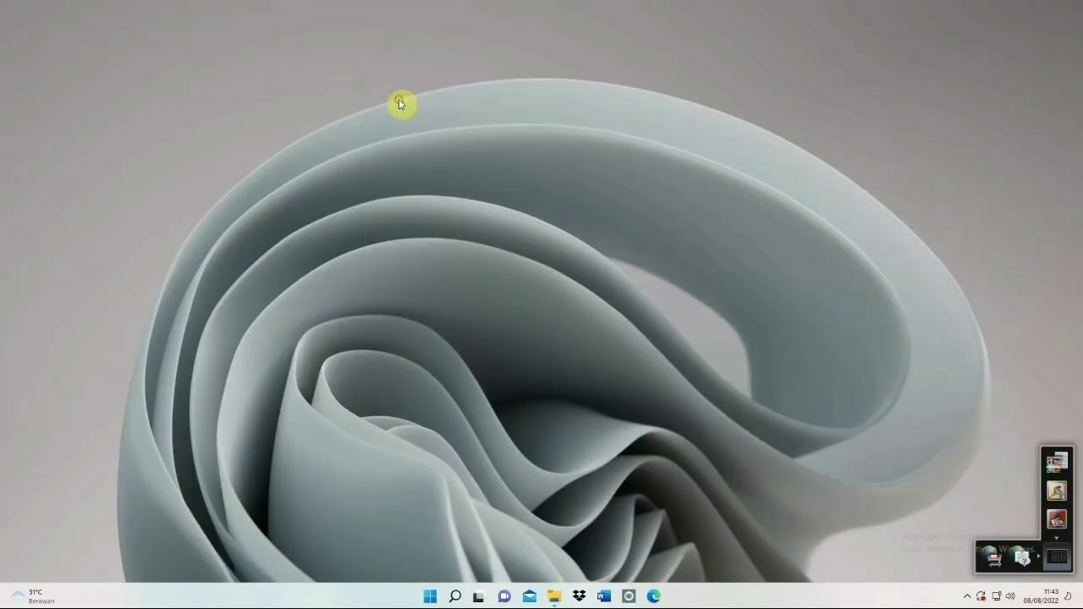
right_click(336, 69)
left_click(377, 121)
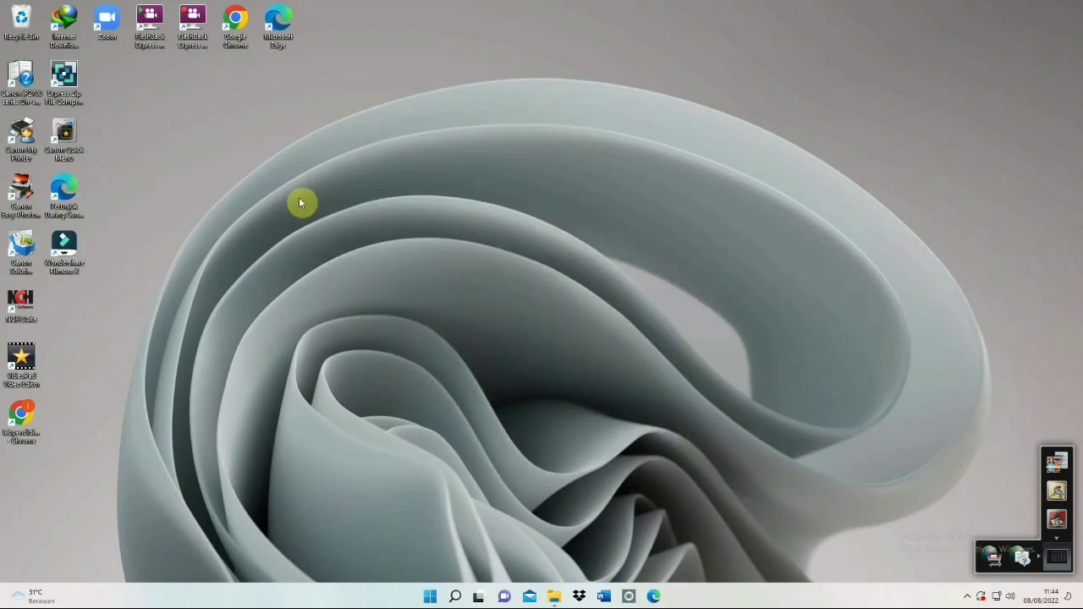
Refresh the desktop a few more times from its right-click menu
right_click(357, 71)
left_click(380, 113)
right_click(364, 65)
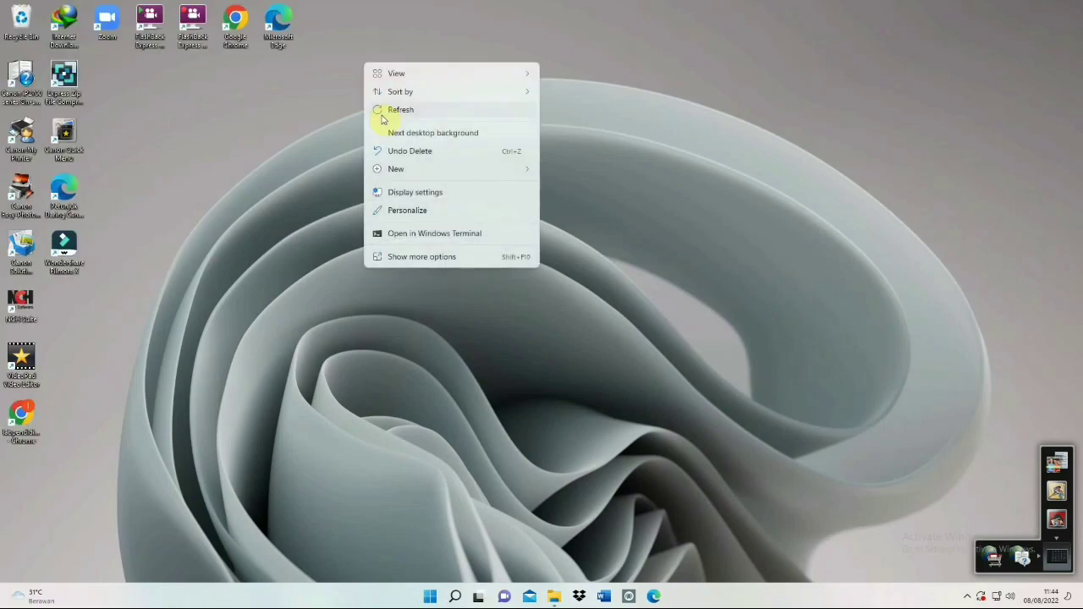
left_click(382, 119)
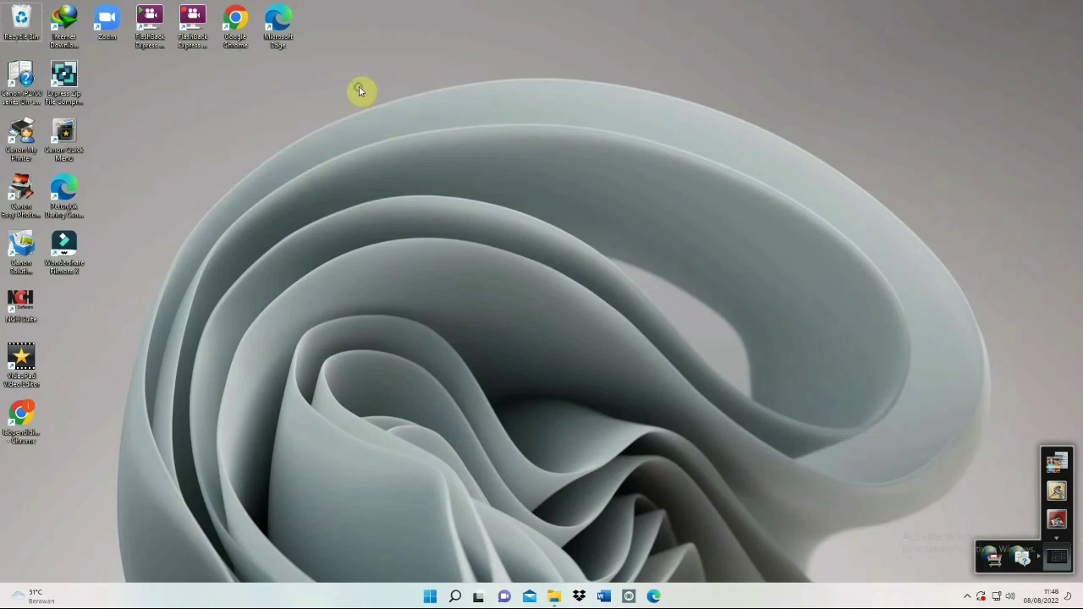
right_click(359, 92)
left_click(392, 132)
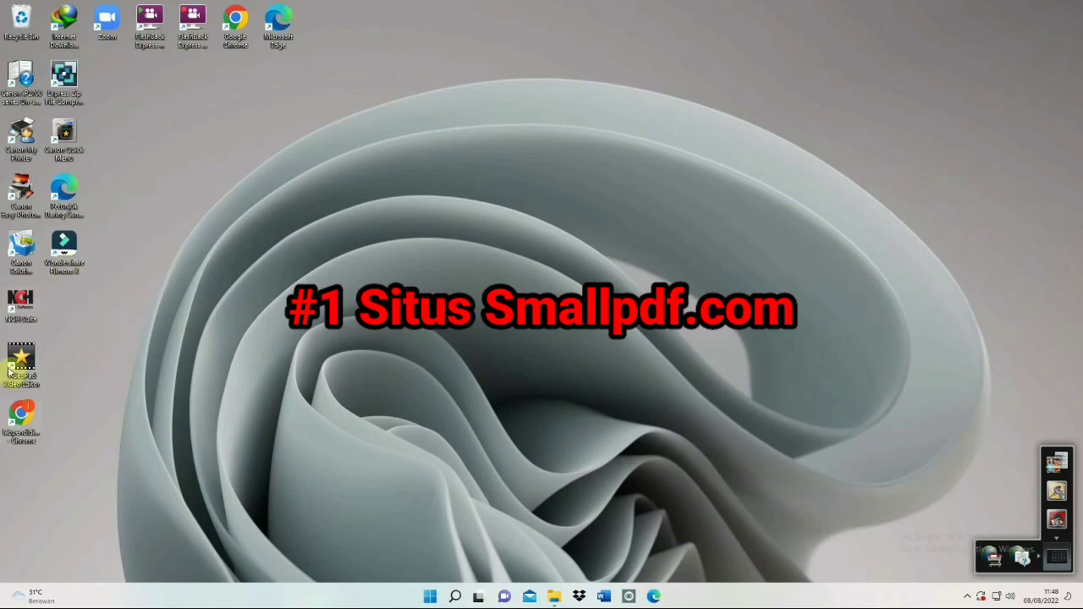
Launch Chrome from the desktop and go to smallpdf.com via the Google search box
double_click(21, 412)
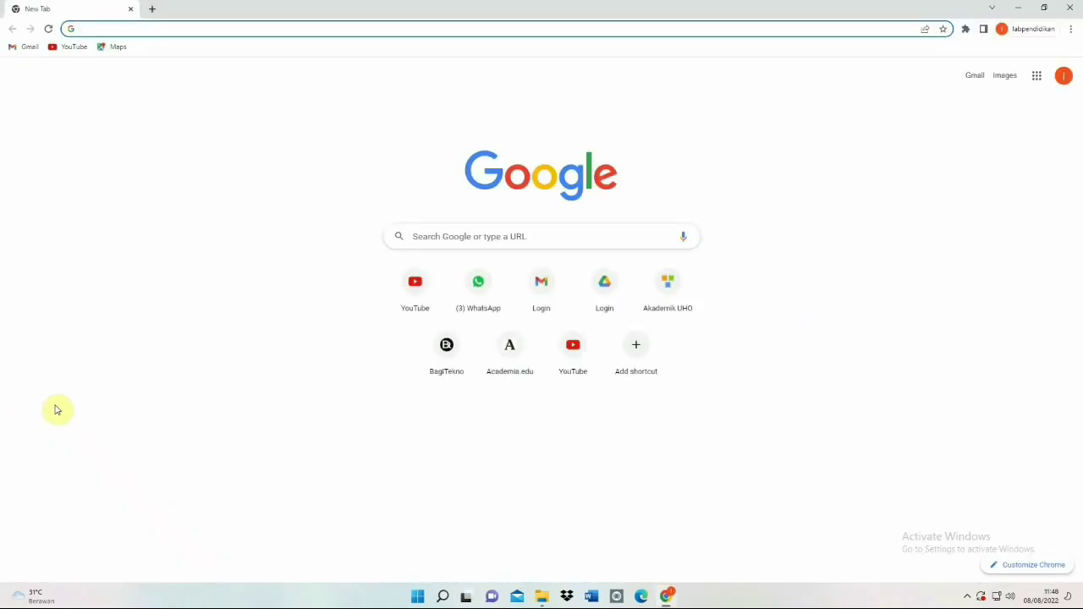
left_click(423, 240)
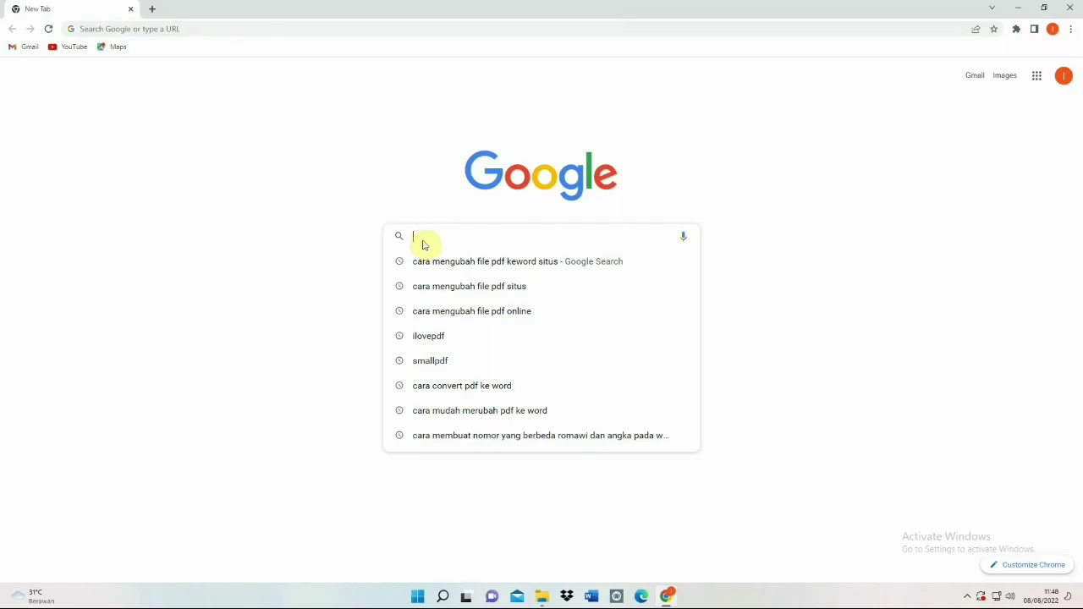
type("sm")
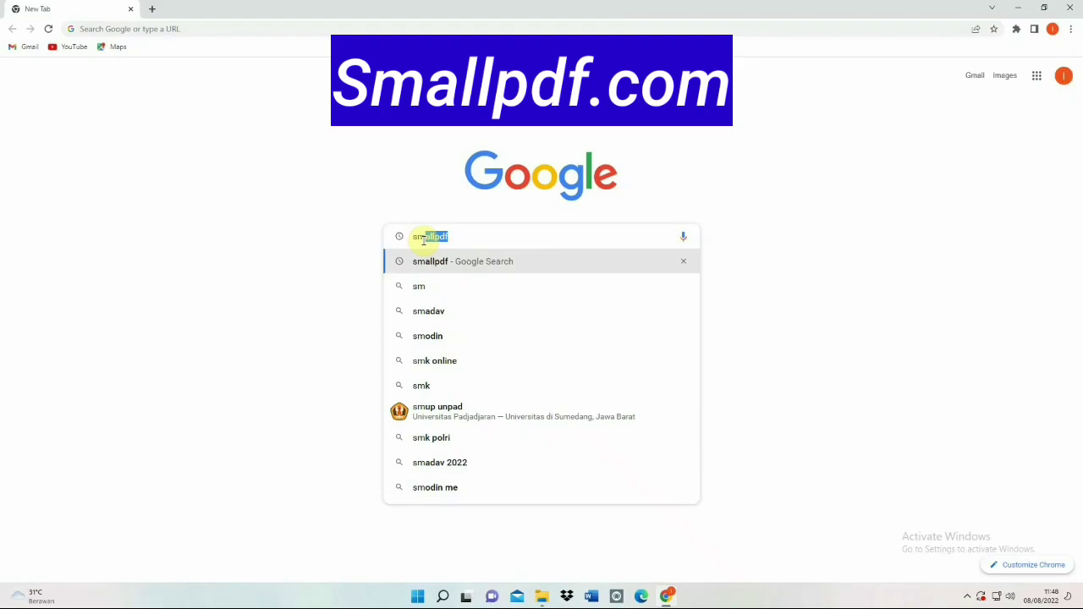
type("all")
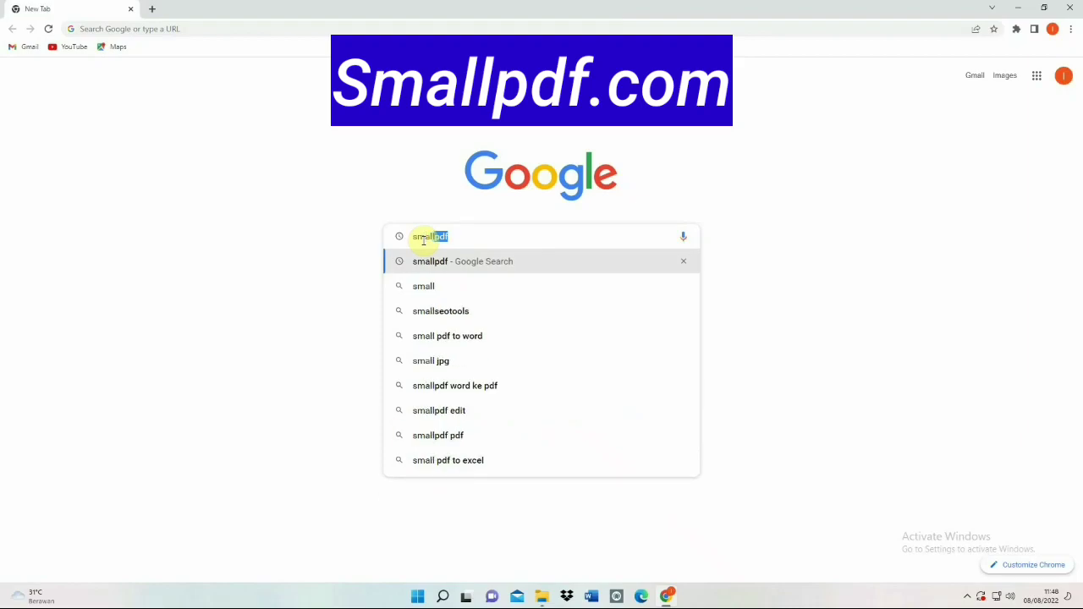
type("pdf.c")
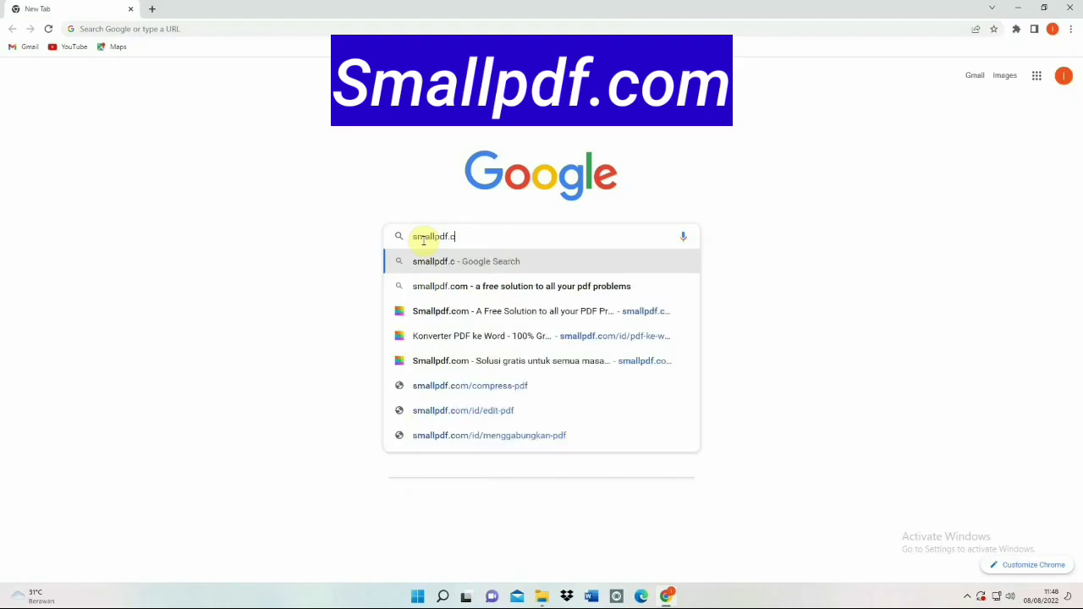
type("om")
key("Return")
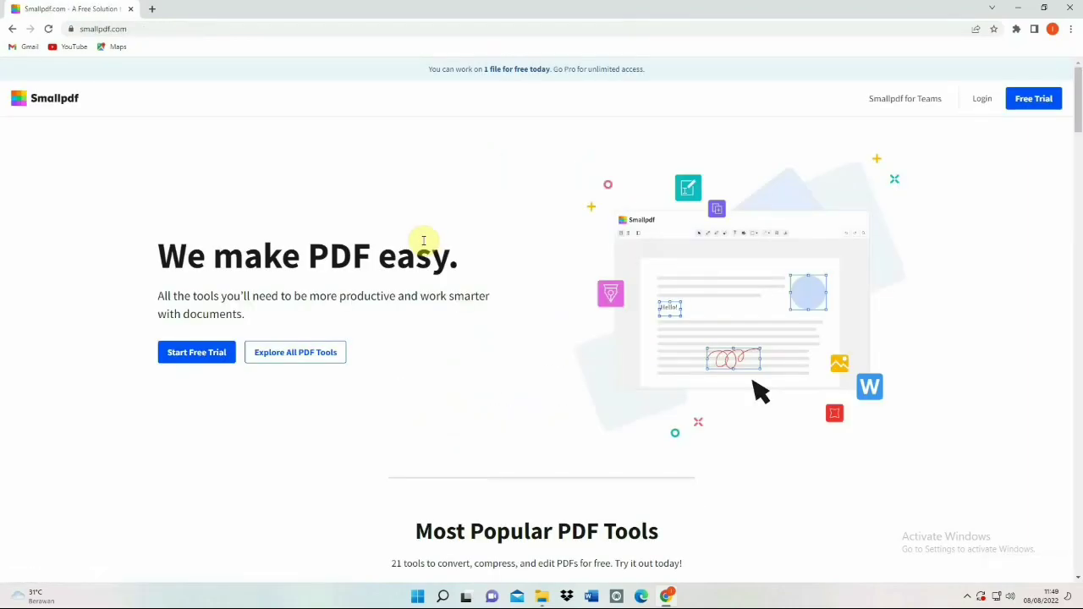
Scroll to Most Popular PDF Tools and open Smallpdf's PDF to Word tool
scroll(383, 268, "down", 1)
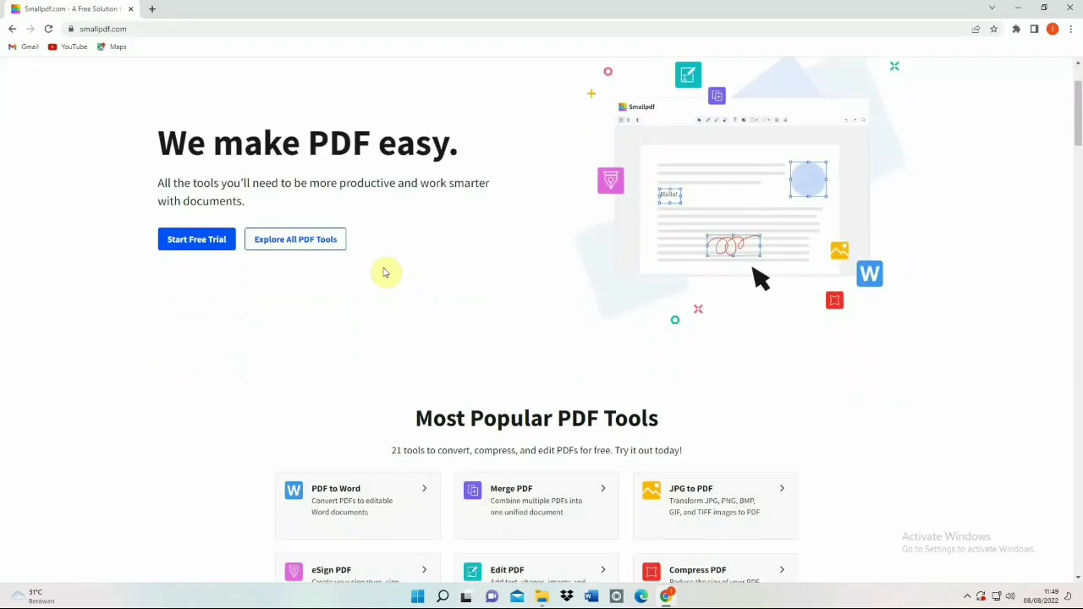
scroll(386, 271, "down", 2)
scroll(518, 205, "up", 3)
scroll(558, 220, "down", 1)
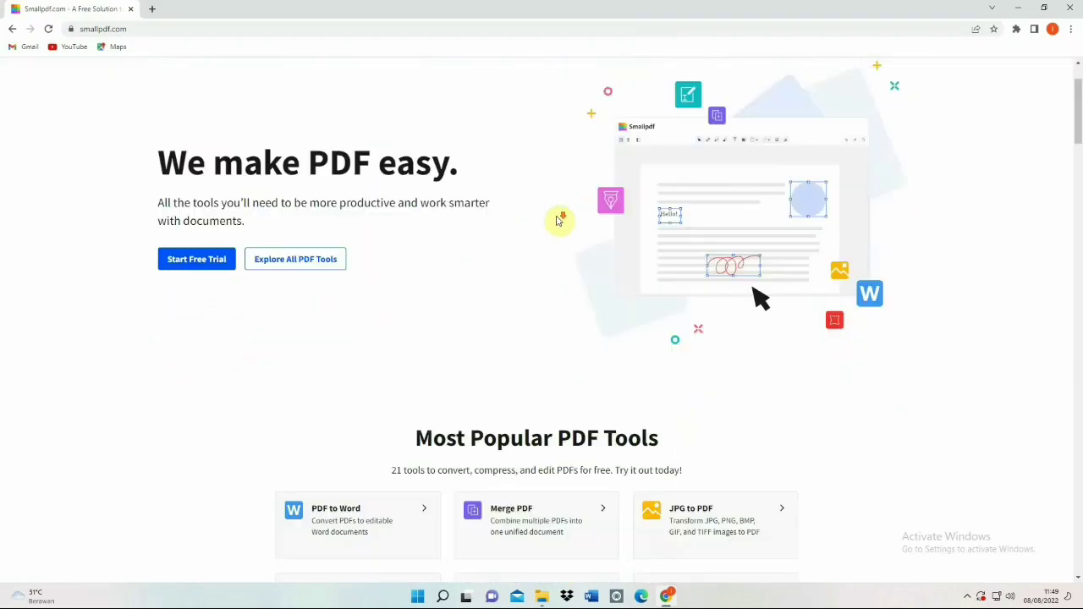
scroll(557, 222, "down", 3)
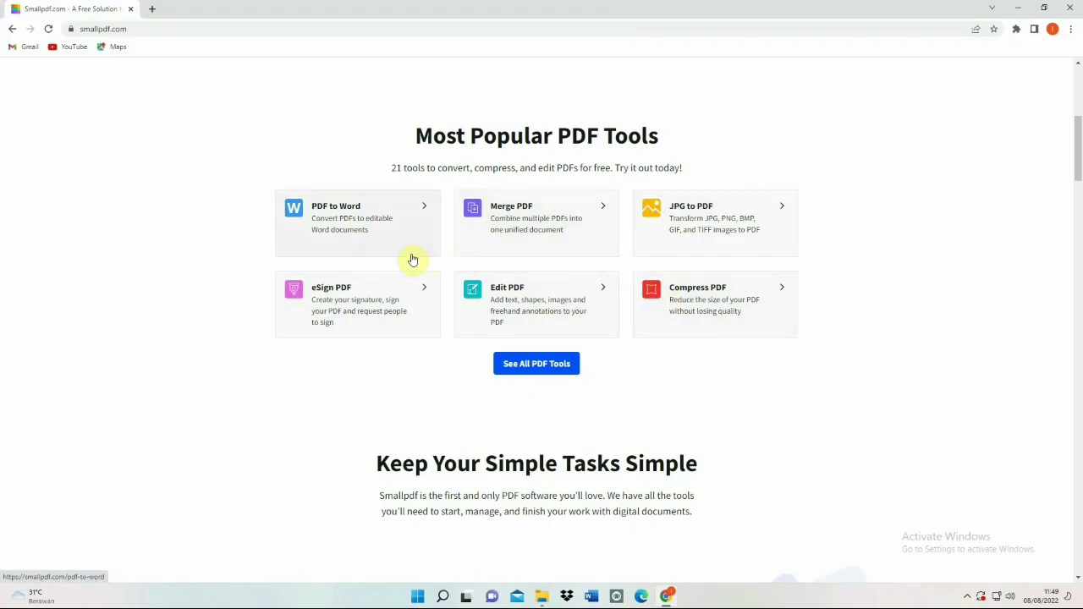
left_click(406, 209)
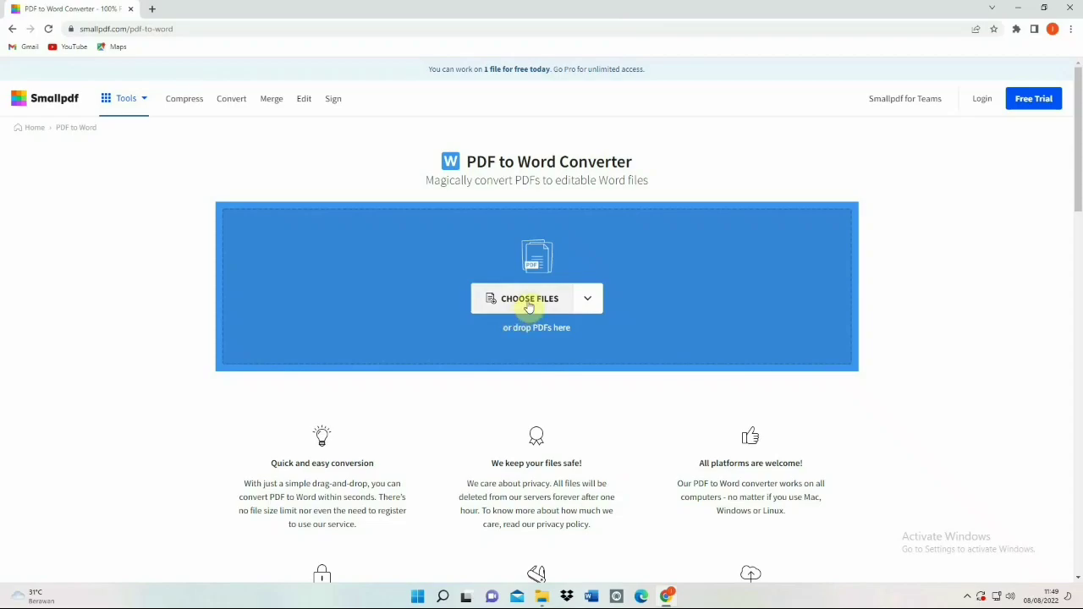
Upload BAB I.pdf from Data (E:) and convert it with the standard Convert to Word option
left_click(528, 305)
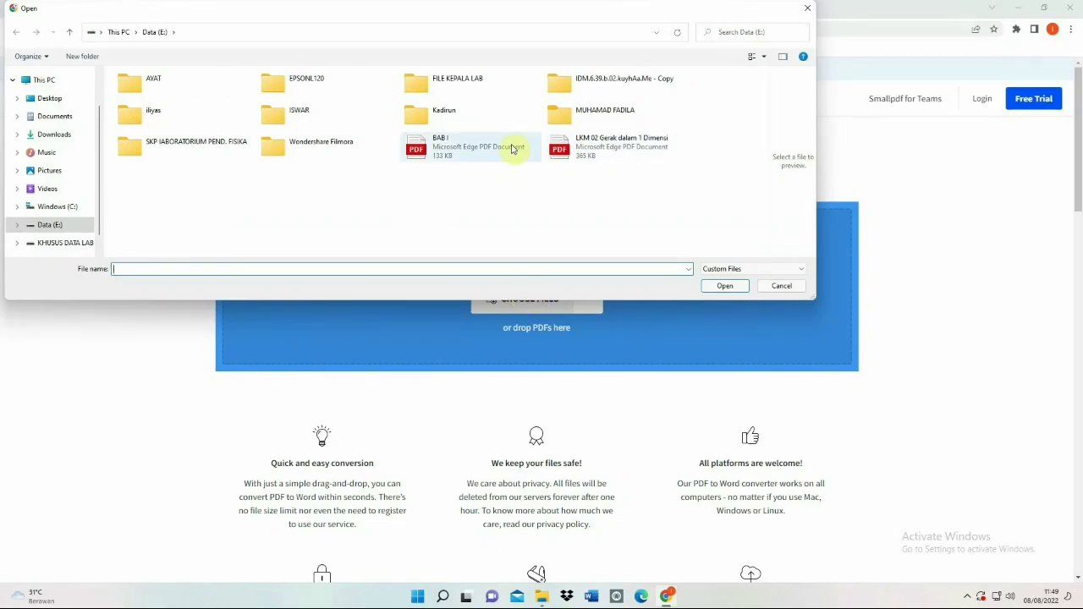
left_click(463, 151)
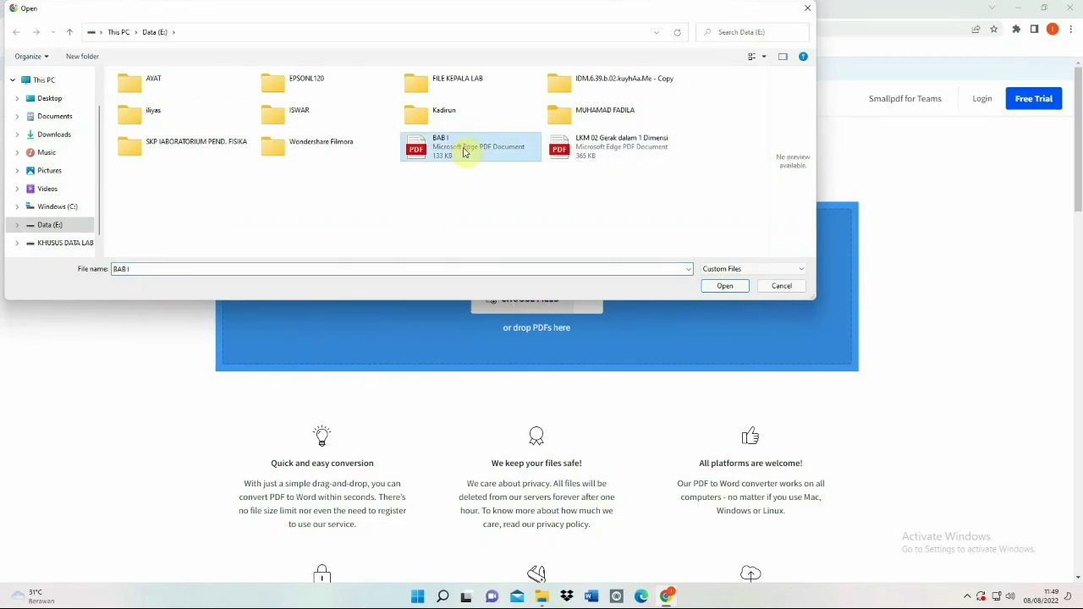
left_click(724, 286)
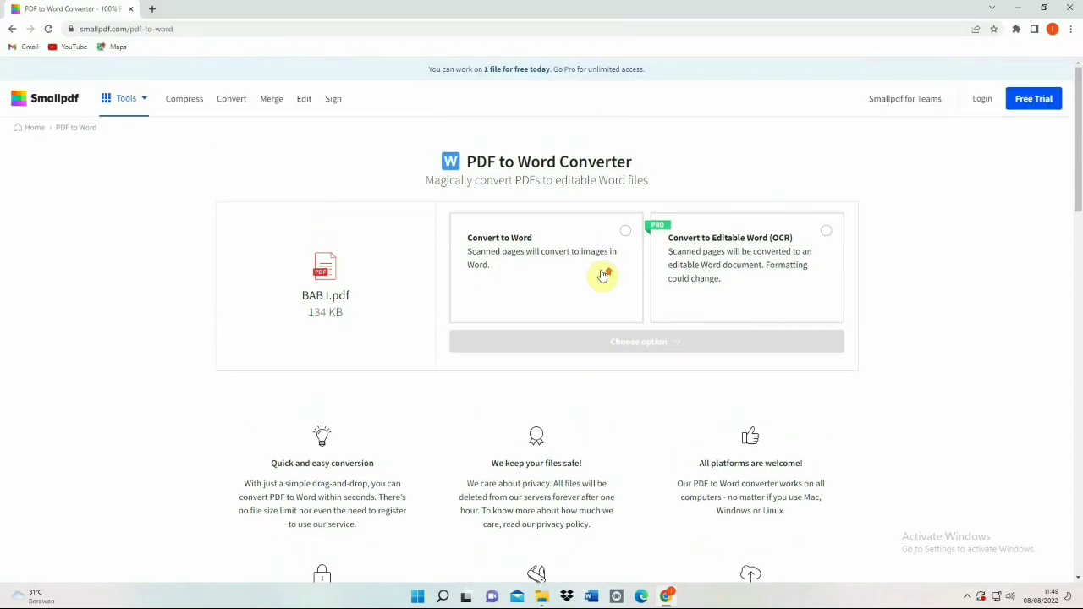
left_click(625, 232)
left_click(646, 345)
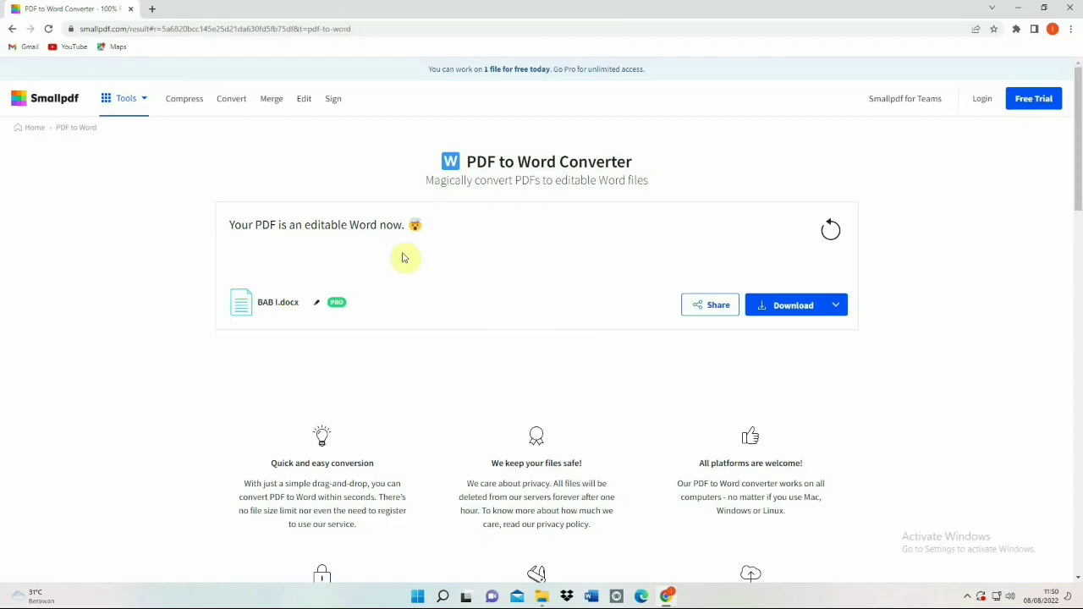
Download BAB I.docx, dismiss the Smallpdf Pro offer, and open BAB I (3).docx in Word
left_click(803, 308)
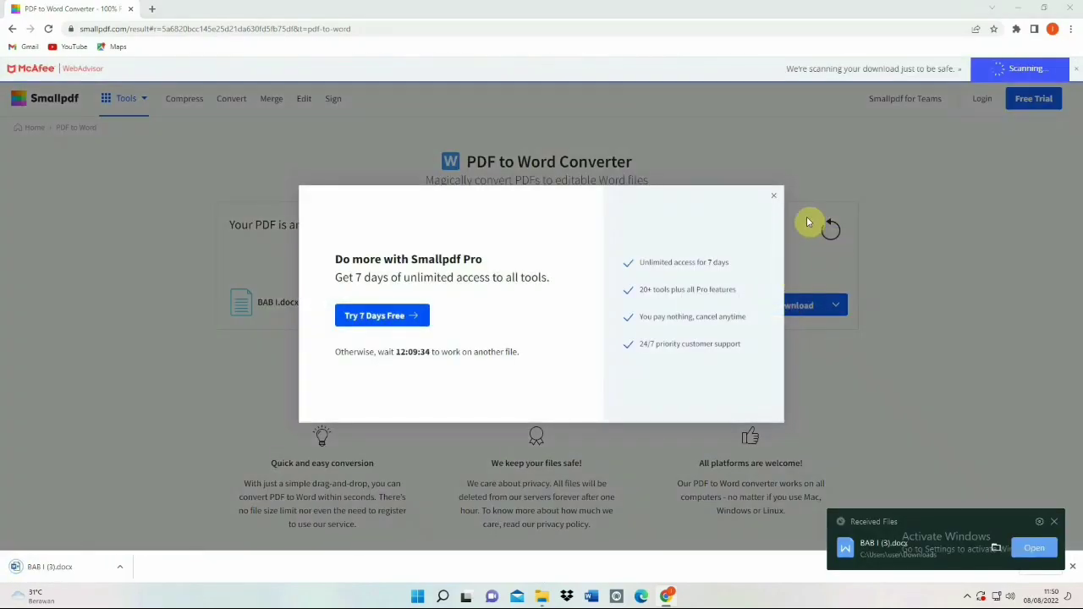
left_click(773, 196)
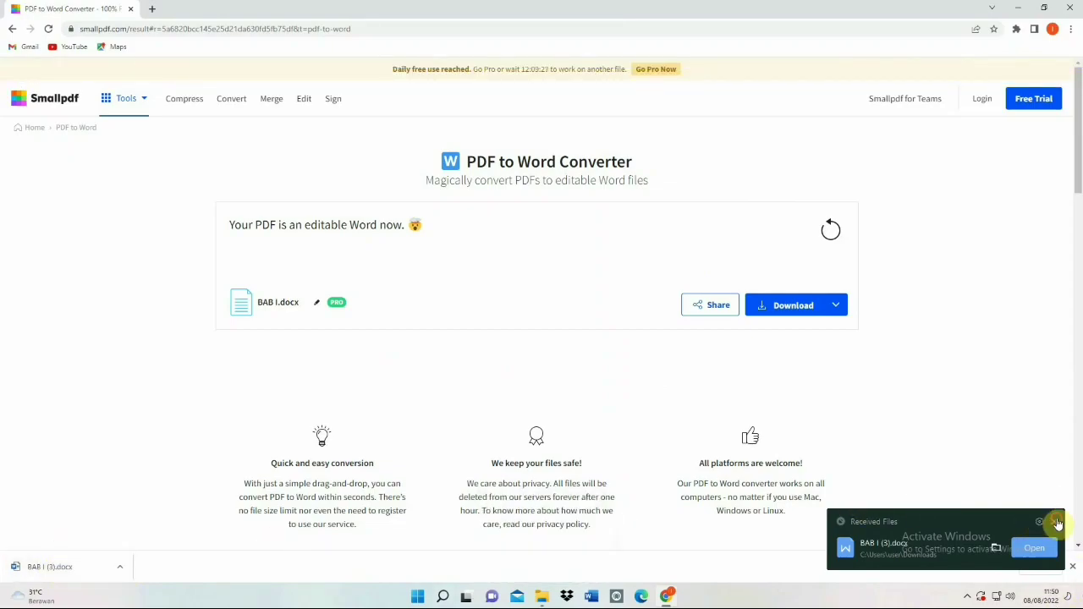
left_click(64, 568)
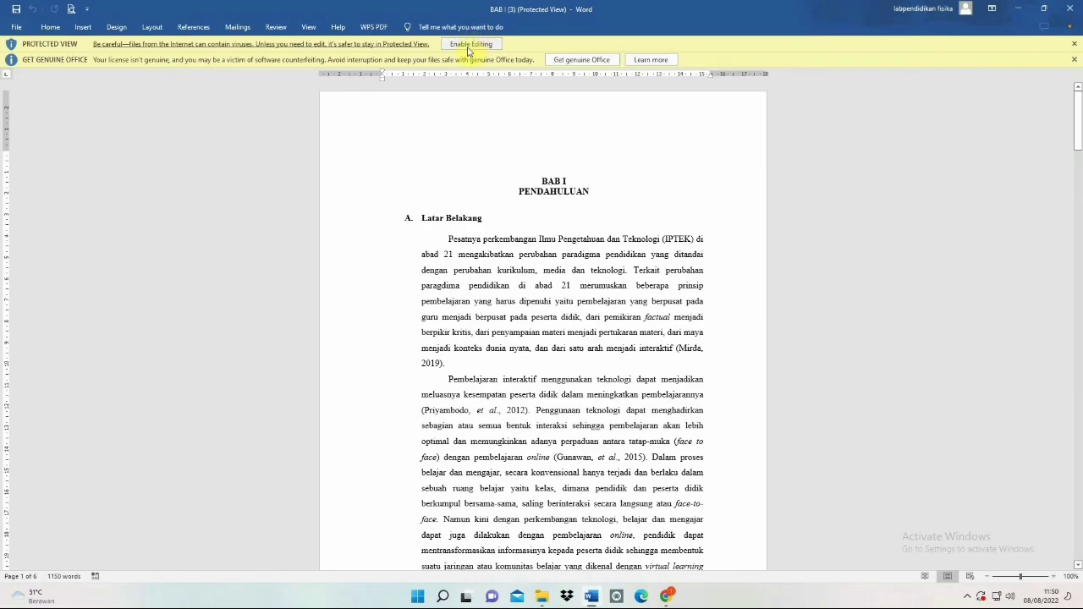
Enable editing, type 'hyh' after Latar Belakang, then close BAB I (3) with Don't Save
left_click(470, 46)
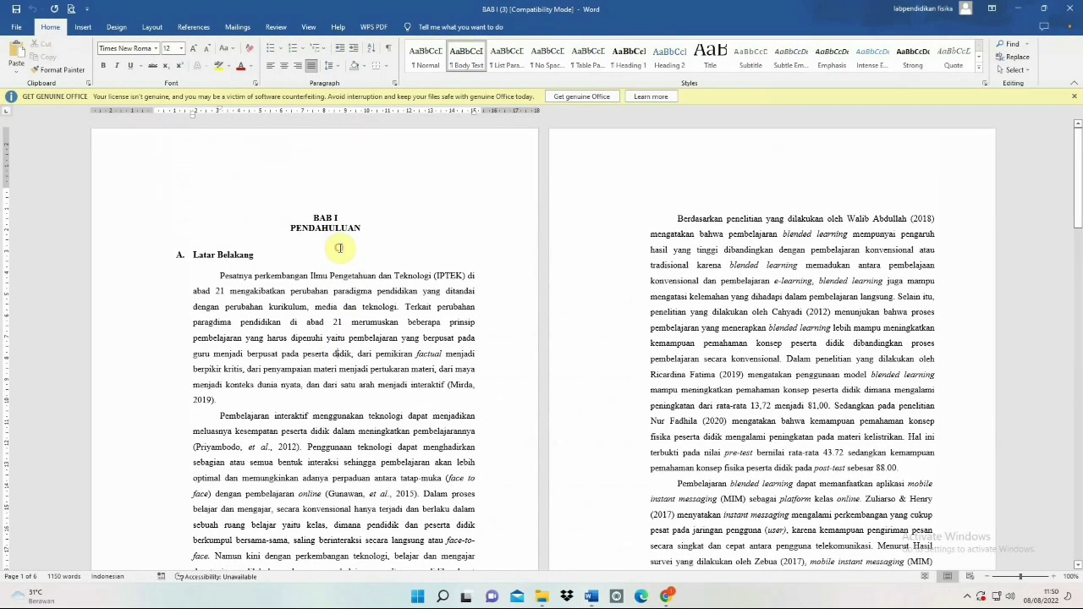
left_click(290, 256)
type("hyh")
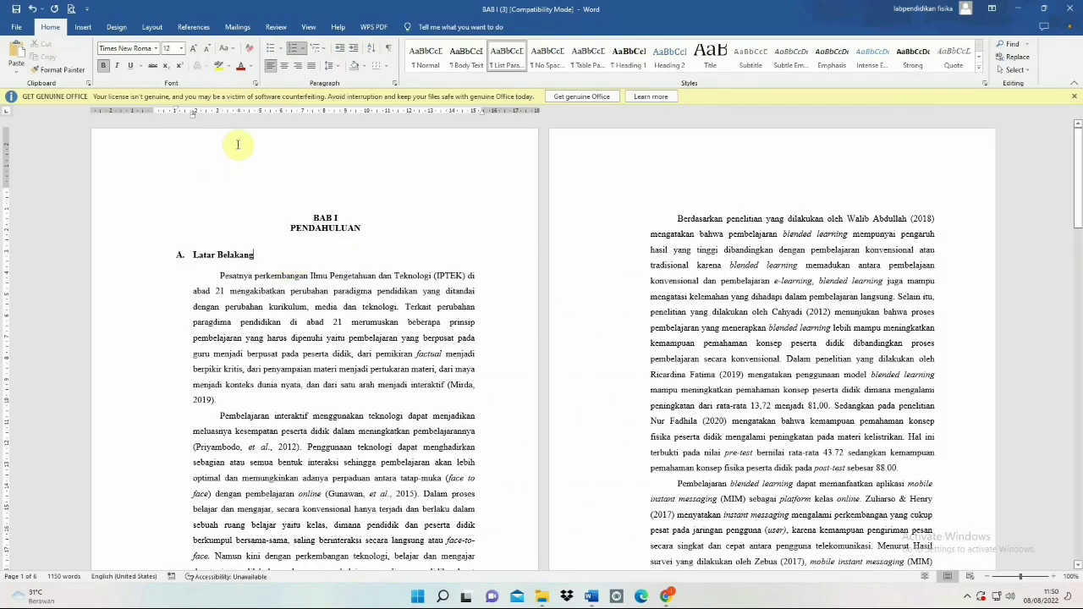
left_click(1069, 8)
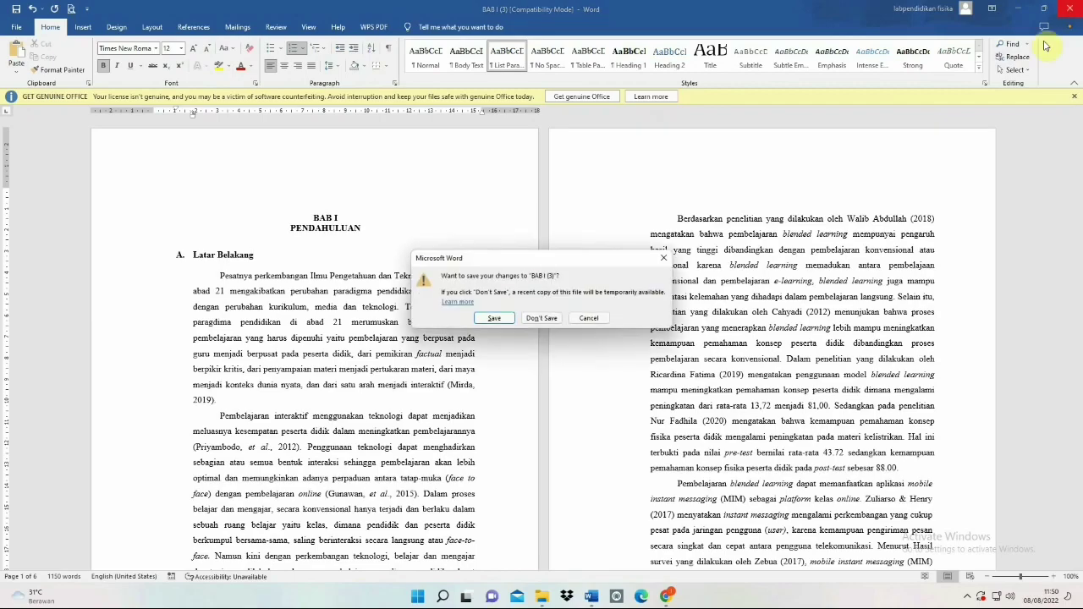
left_click(541, 319)
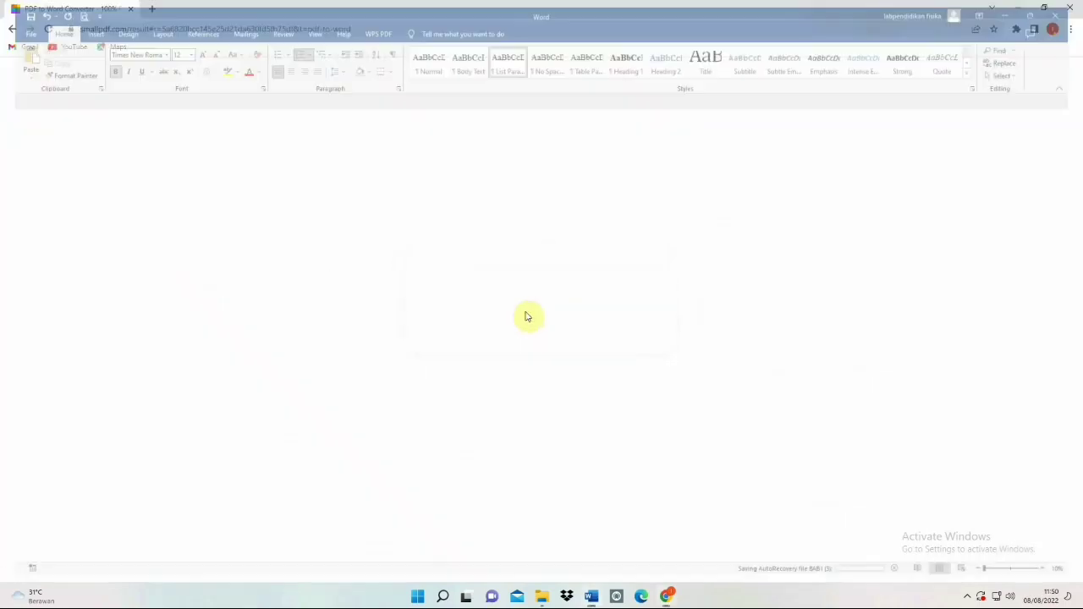
left_click(12, 31)
Enter ilovepdf.com in the Google search box to load the iLovePDF home page
left_click(457, 236)
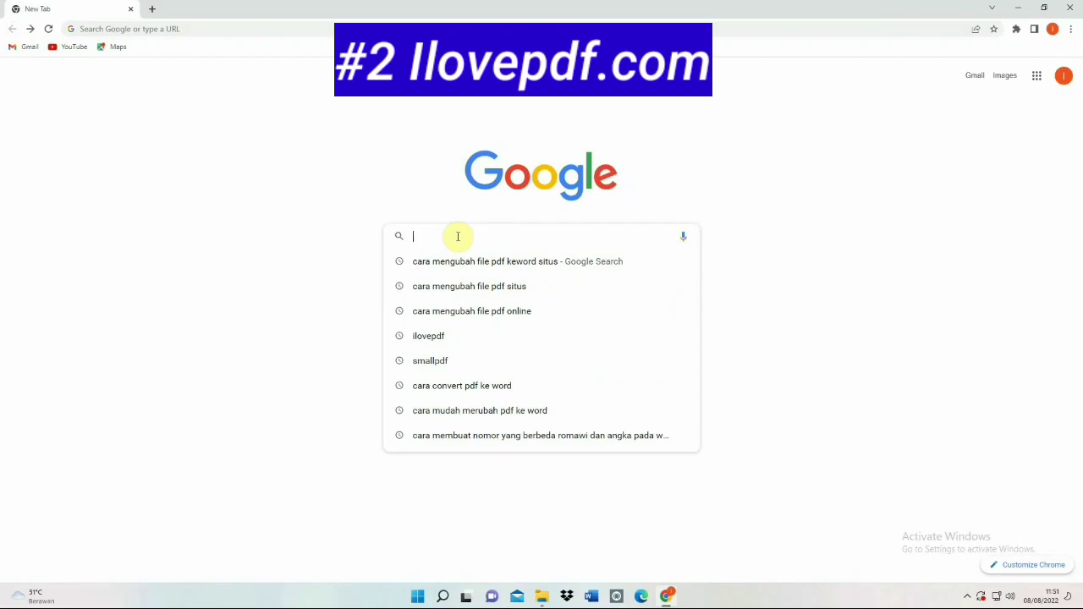
type("ilove")
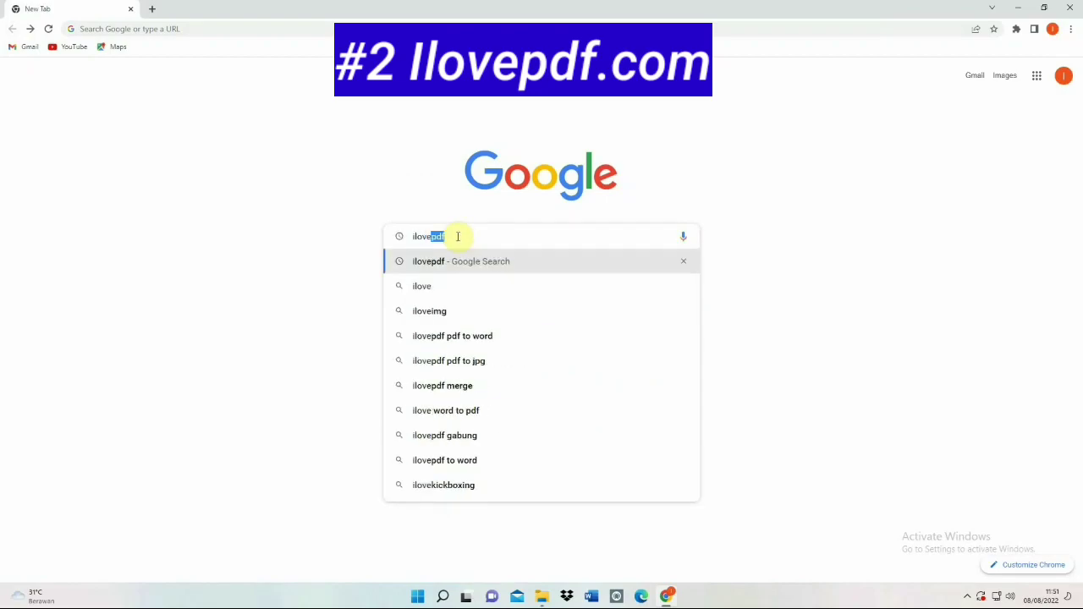
type("pdf")
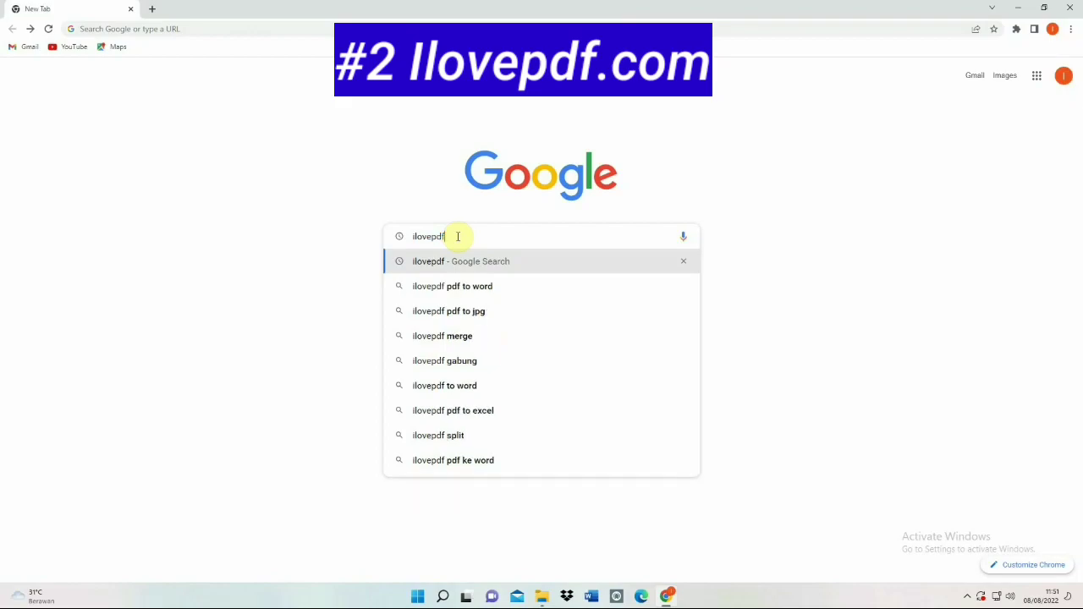
type(".c")
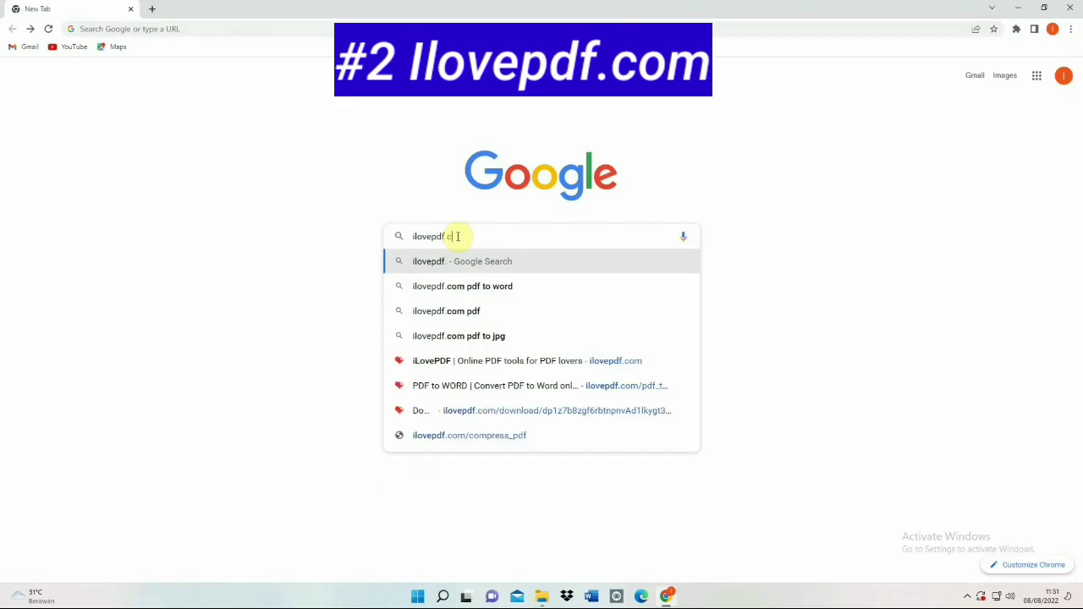
type("om")
key("Return")
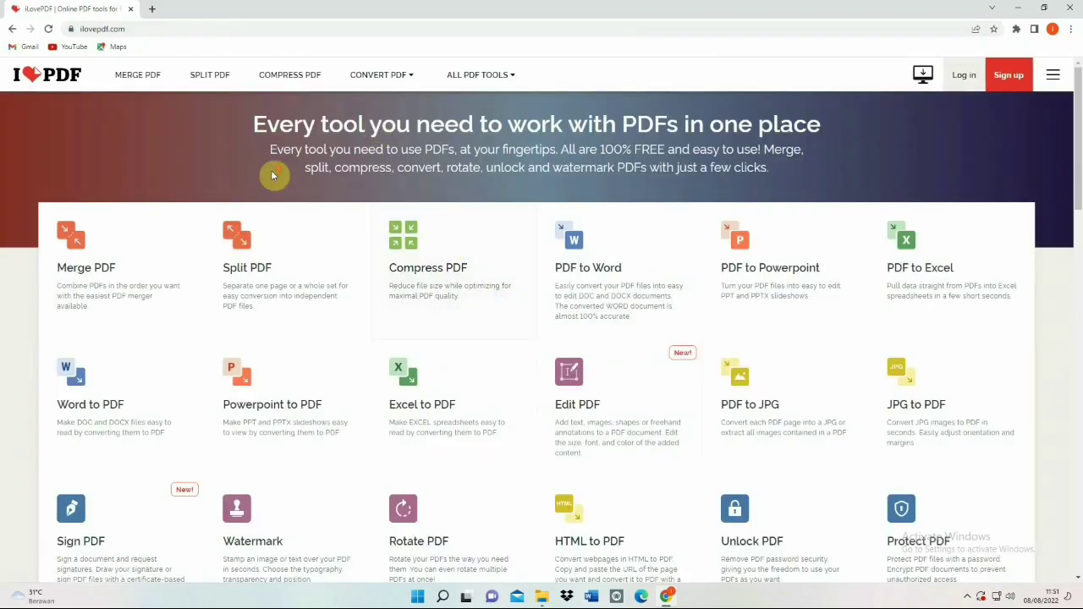
Scroll through iLovePDF's tool grid and open the PDF to Word converter card
scroll(273, 178, "down", 2)
scroll(273, 178, "down", 2)
scroll(274, 178, "up", 4)
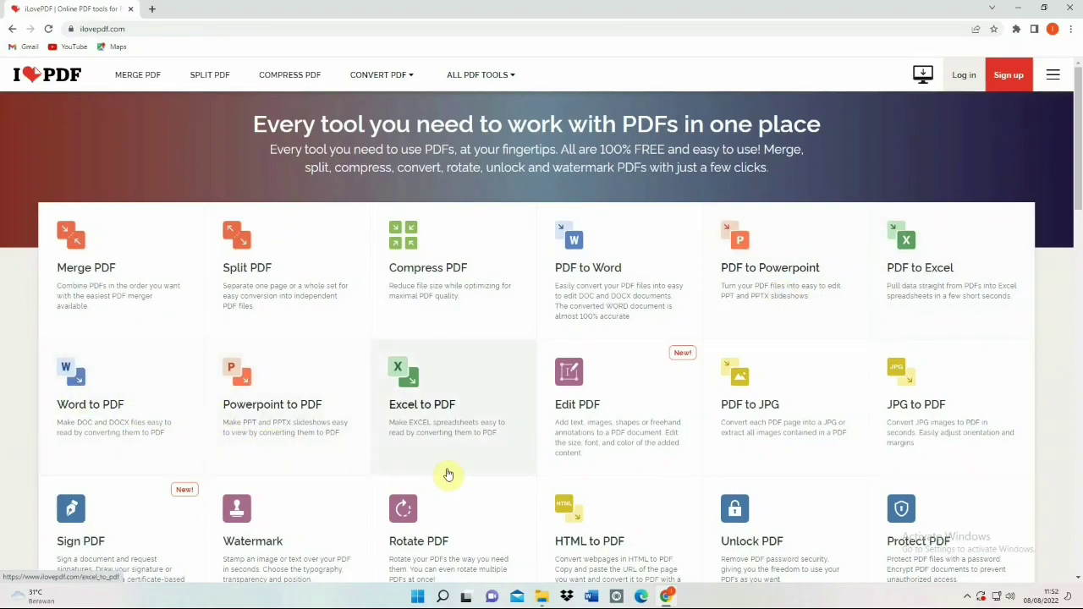
scroll(232, 403, "down", 1)
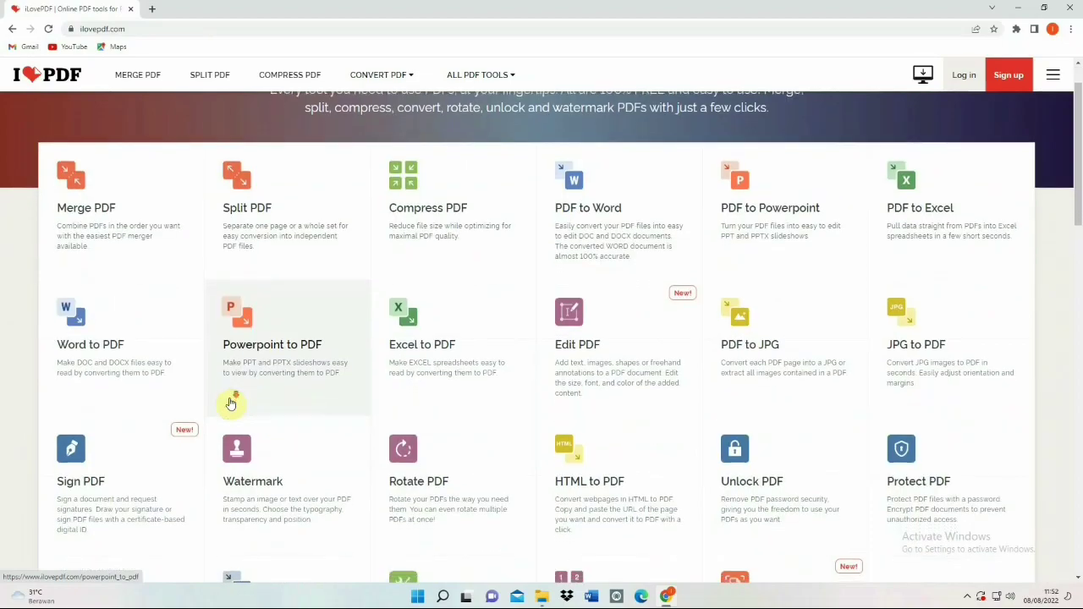
scroll(229, 403, "down", 1)
scroll(229, 402, "down", 2)
scroll(230, 398, "up", 5)
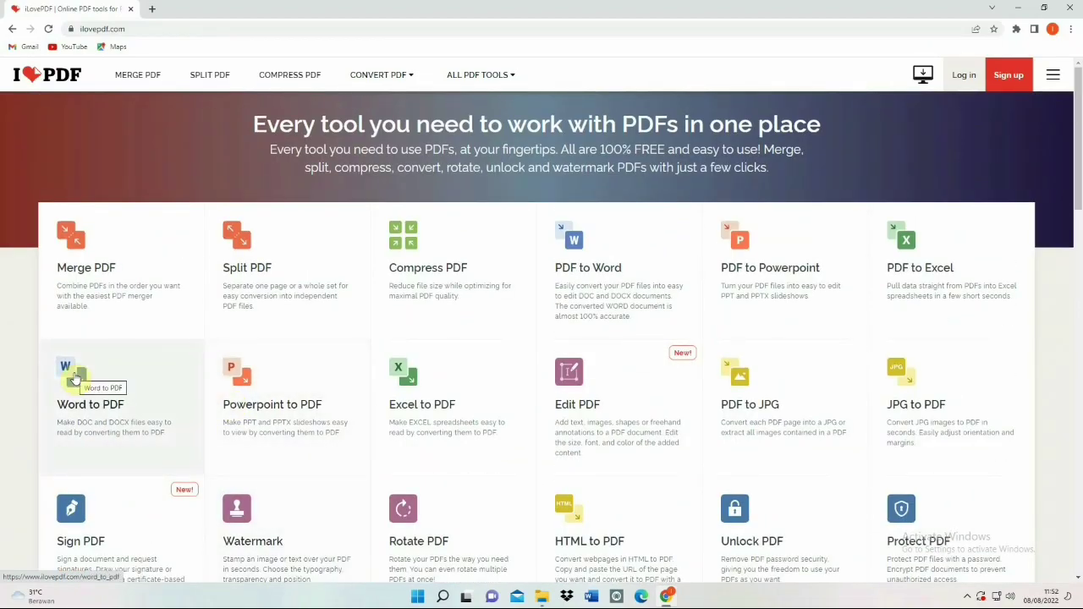
left_click(590, 260)
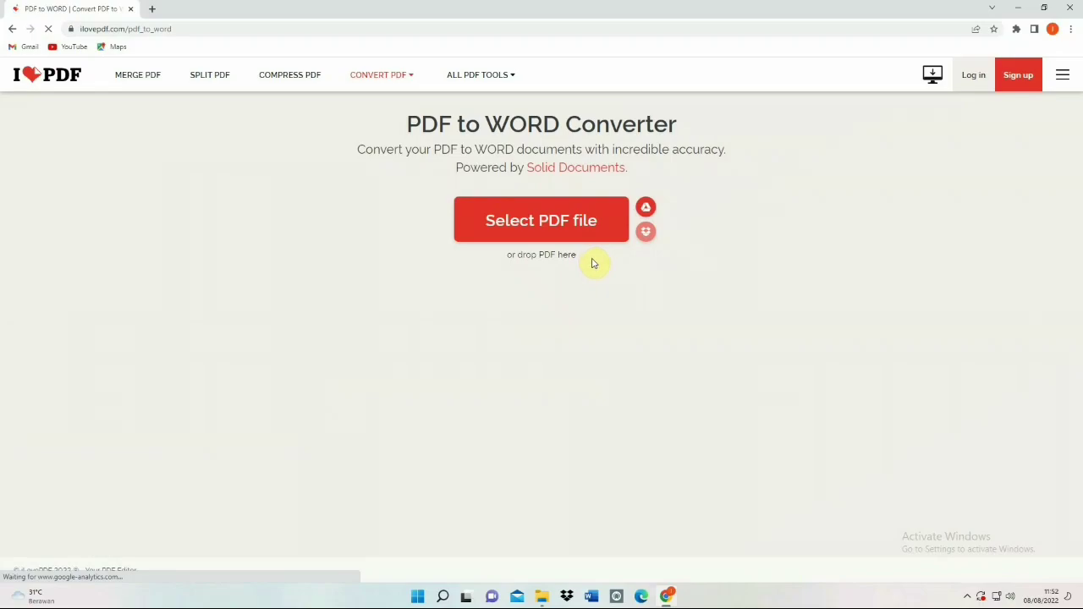
Upload BAB I.pdf to iLovePDF and convert it to Word
left_click(535, 231)
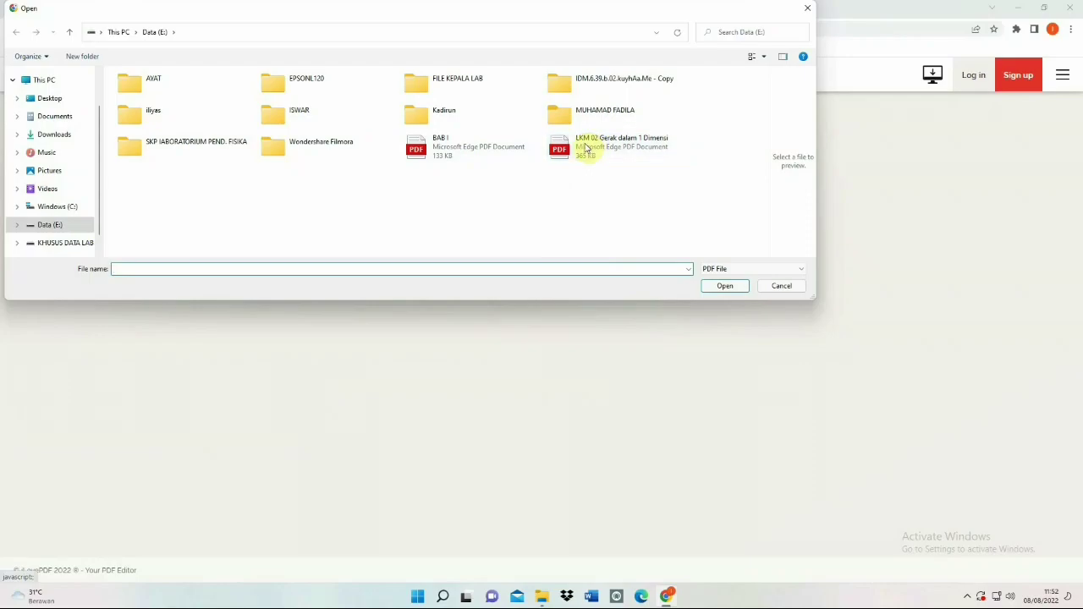
left_click(495, 155)
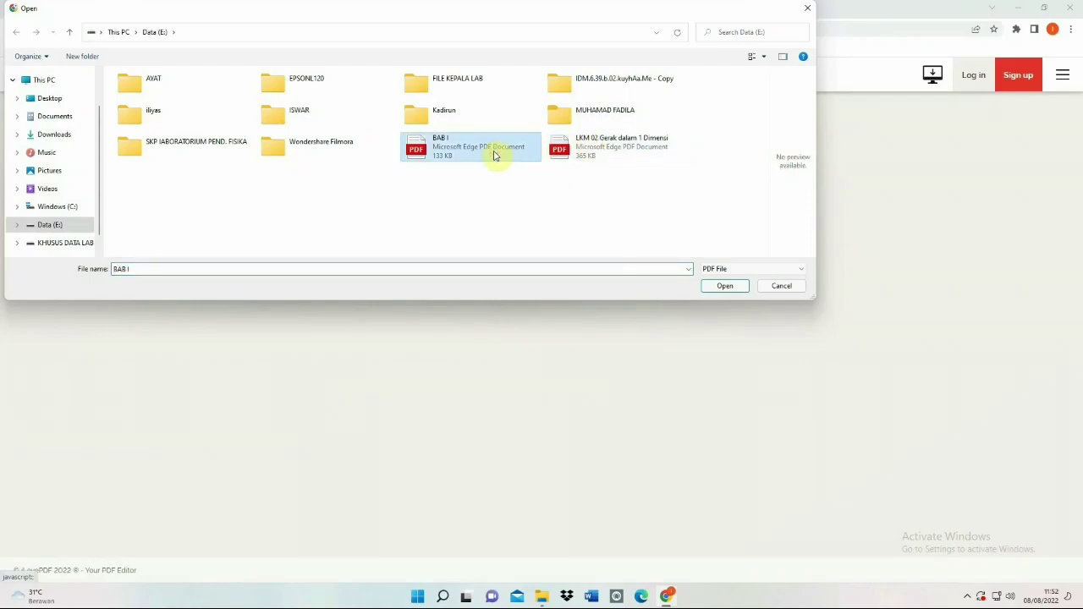
left_click(717, 287)
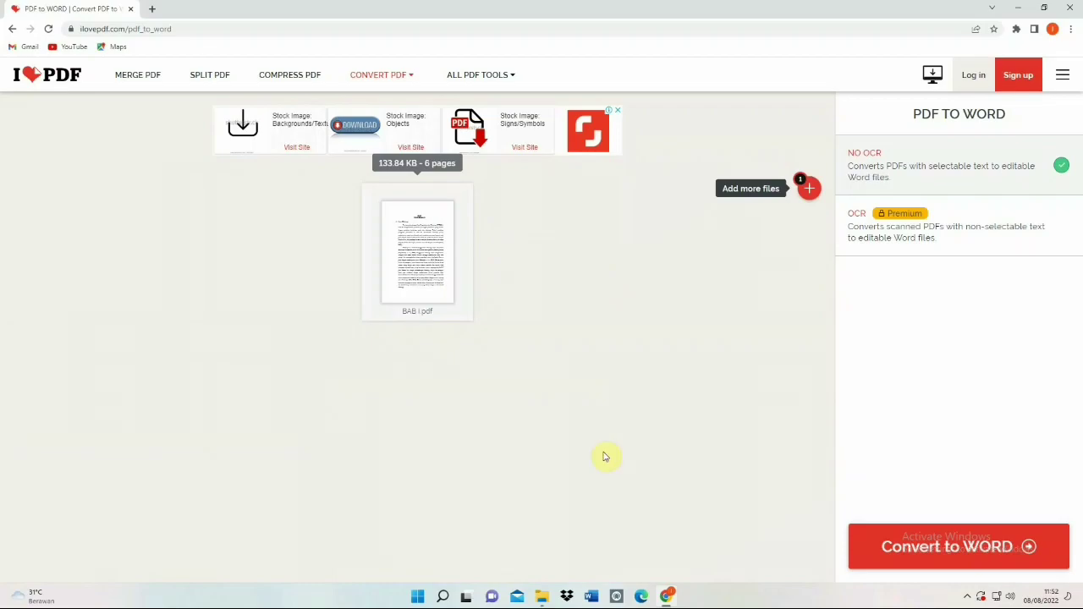
left_click(976, 550)
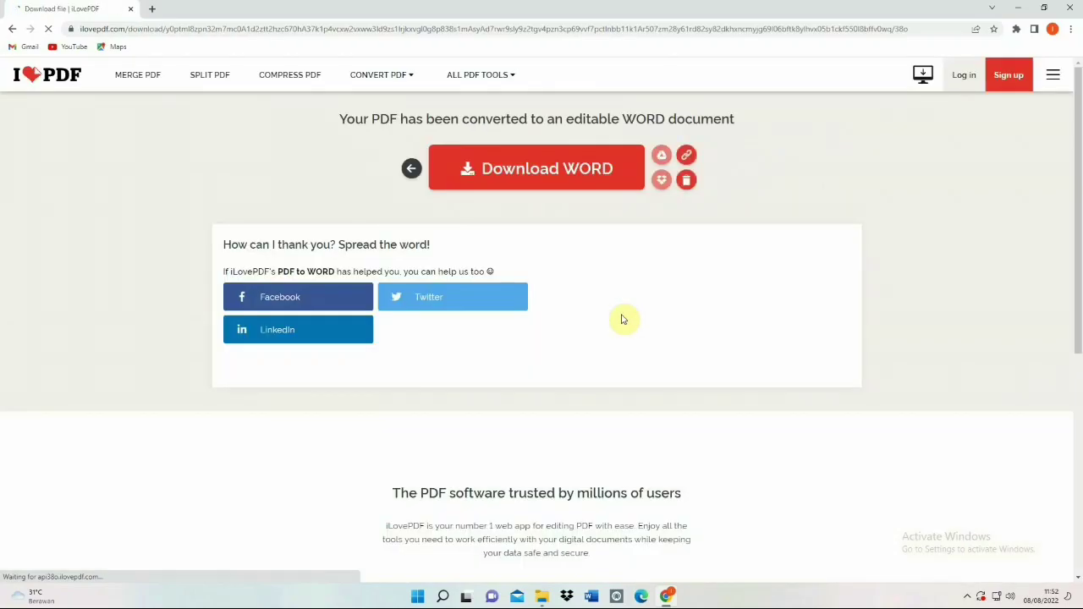
Download the converted BAB I Word document from the iLovePDF result page
left_click(504, 181)
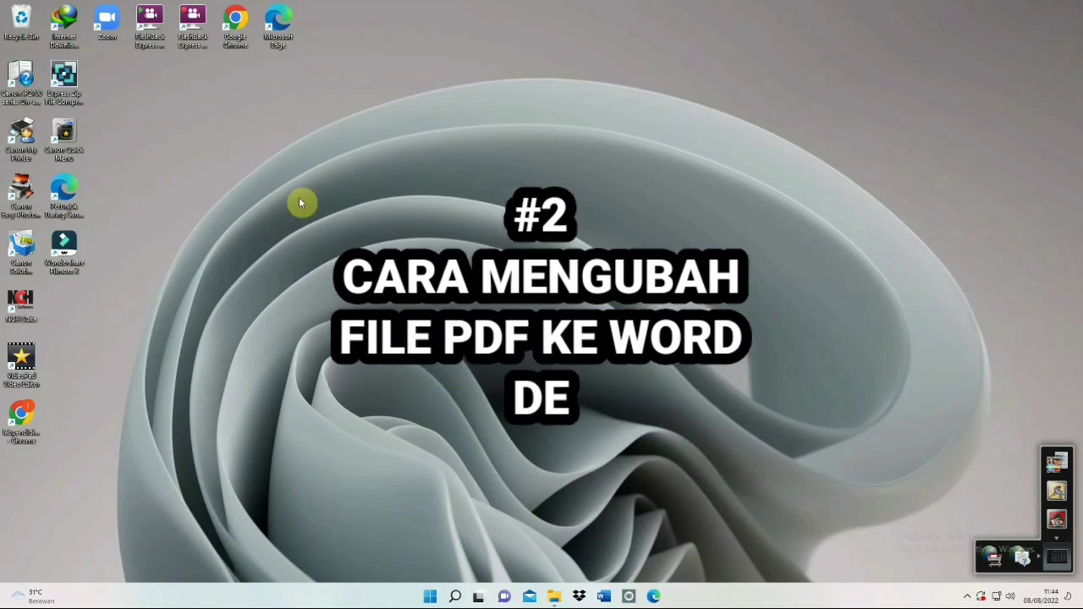
right_click(359, 70)
left_click(382, 120)
right_click(362, 67)
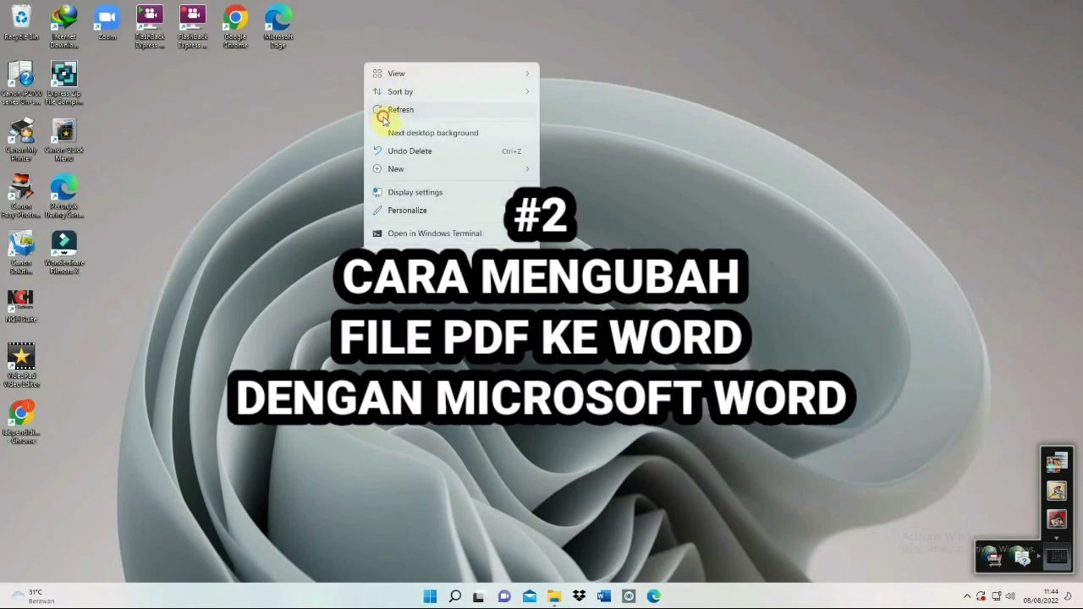
left_click(383, 119)
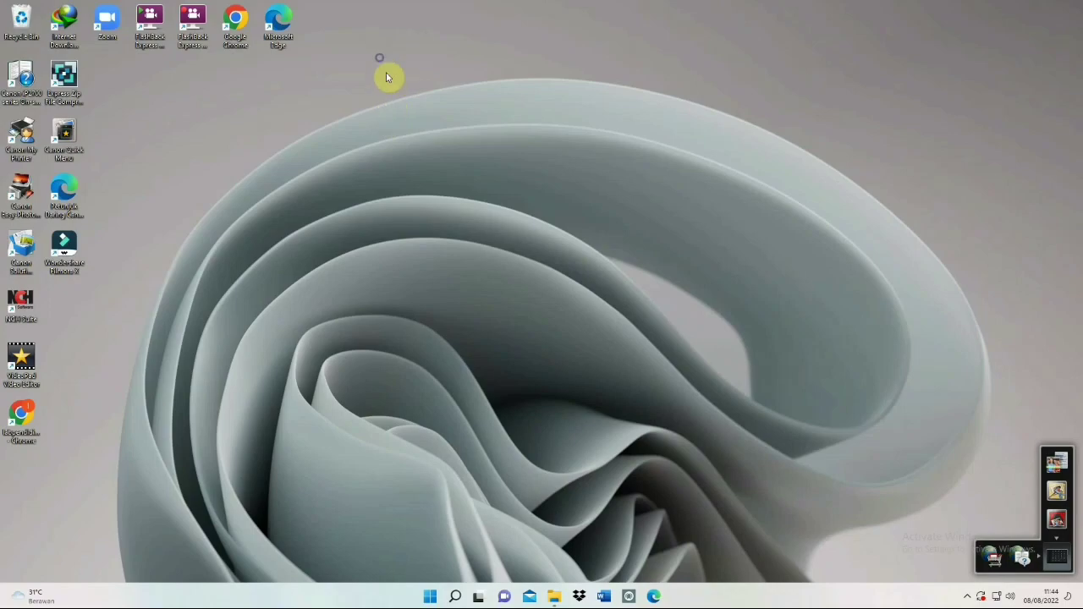
right_click(386, 77)
left_click(419, 108)
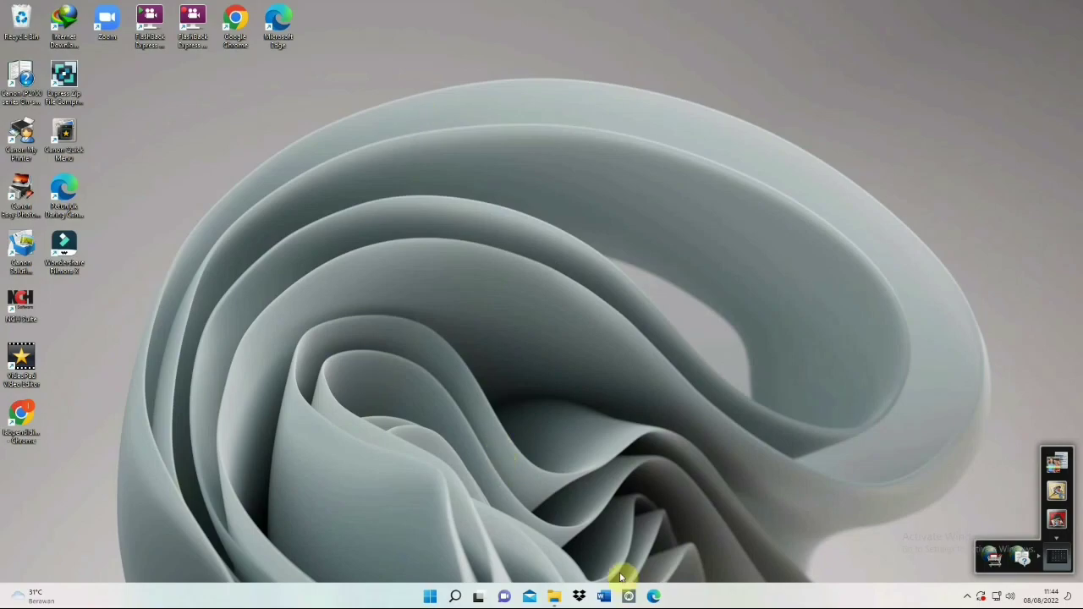
Launch Word with a blank document and dismiss the genuine Office warning banner
left_click(604, 597)
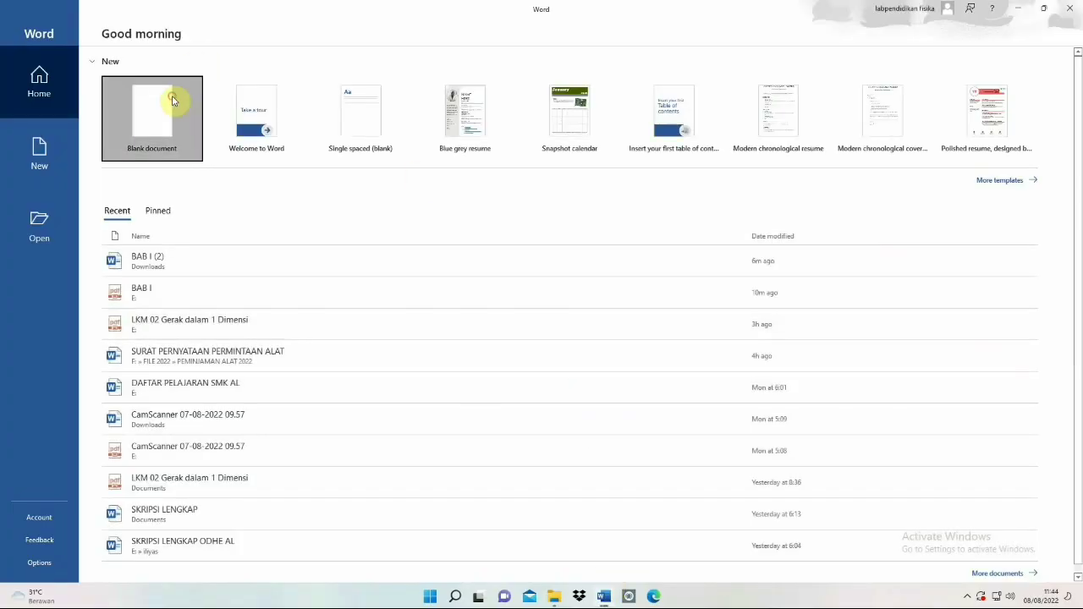
left_click(172, 101)
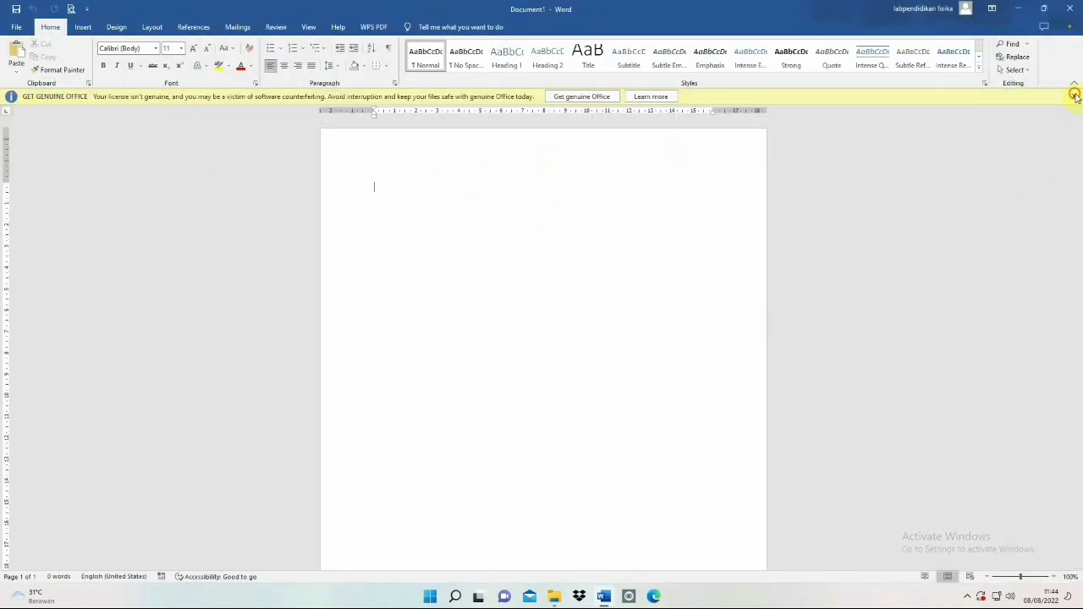
left_click(1073, 96)
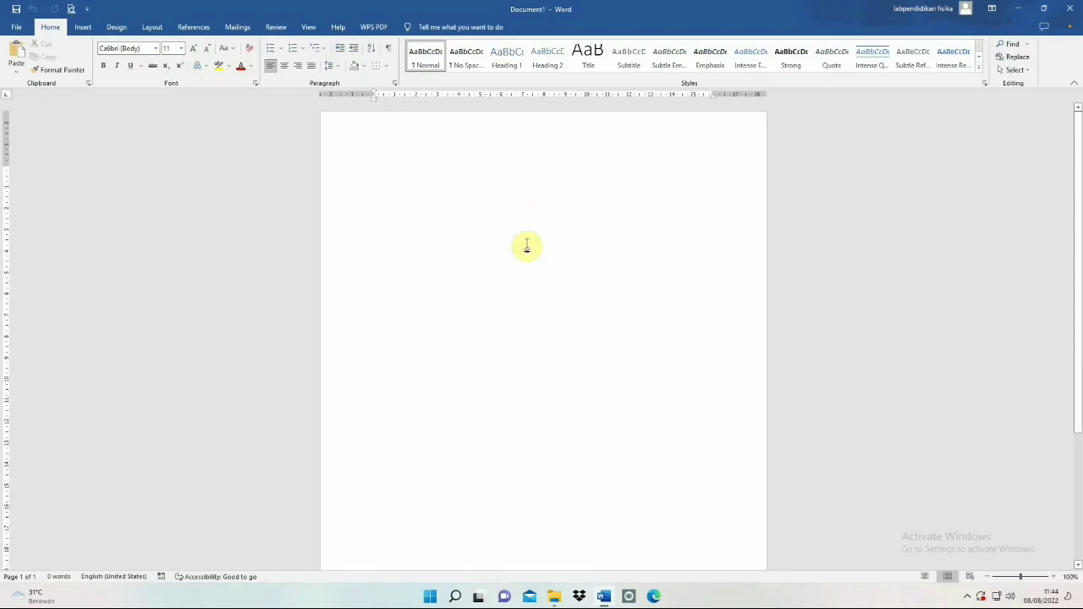
Open the BAB I PDF from Word's recent documents list
left_click(17, 28)
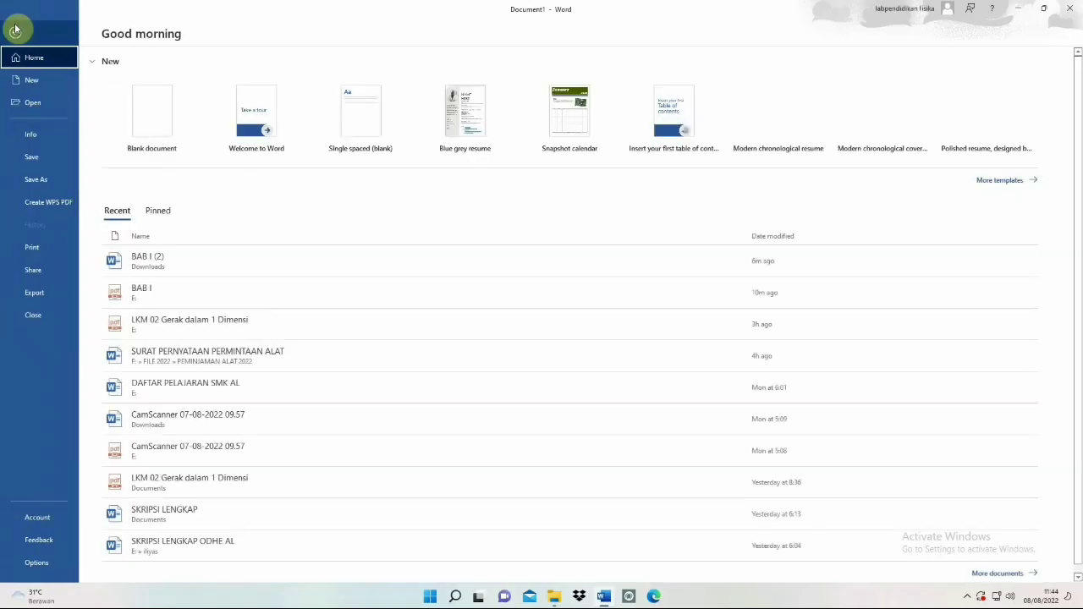
left_click(34, 104)
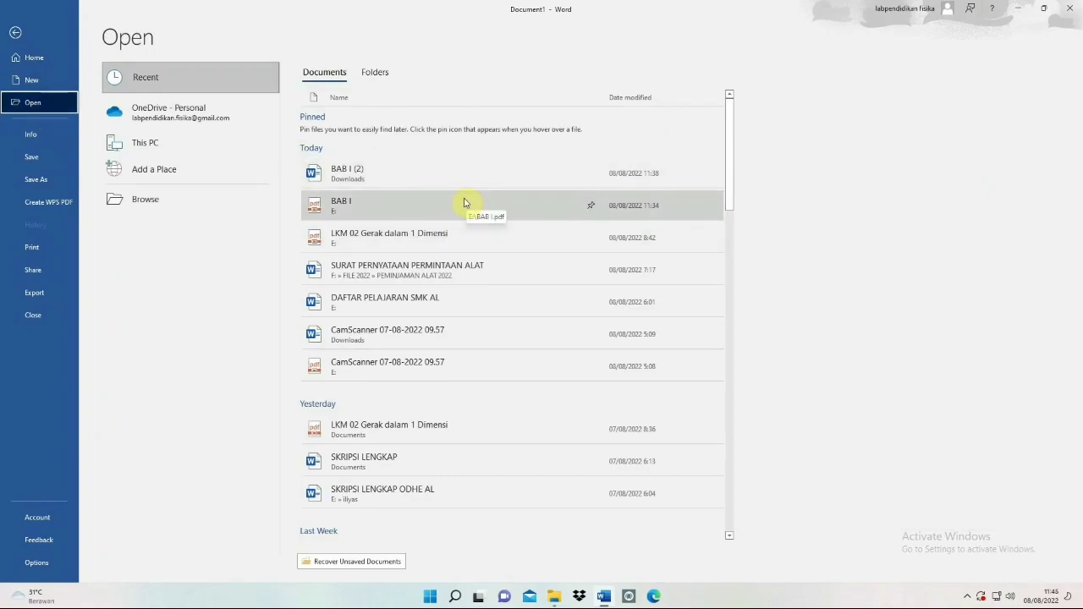
left_click(417, 201)
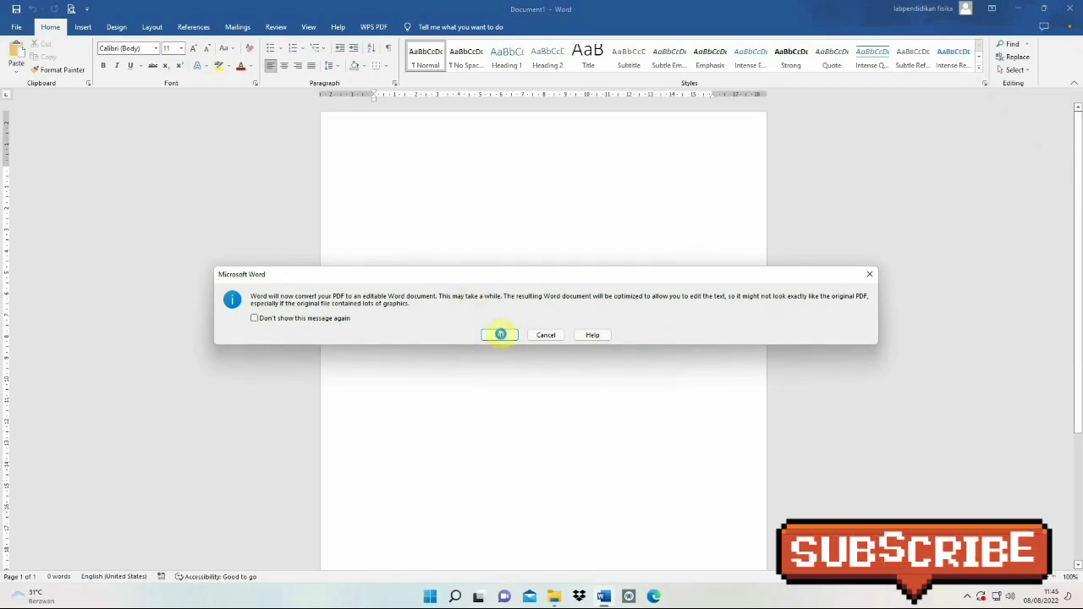
Accept the PDF conversion, then add and remove an empty line below the BAB I PENDAHULUAN heading
left_click(502, 335)
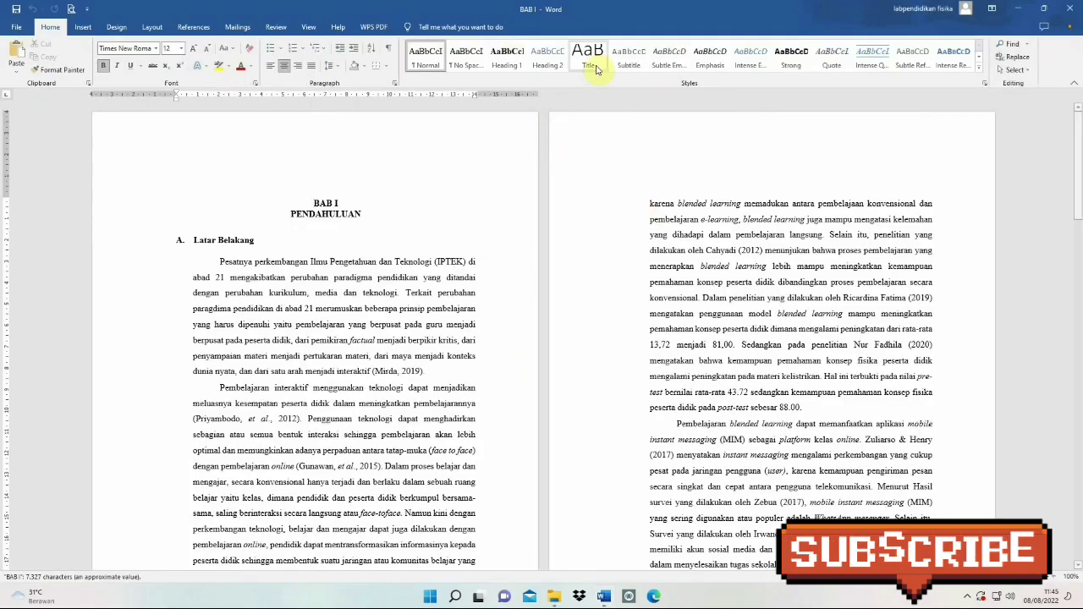
scroll(538, 140, "down", 3)
scroll(538, 140, "down", 1)
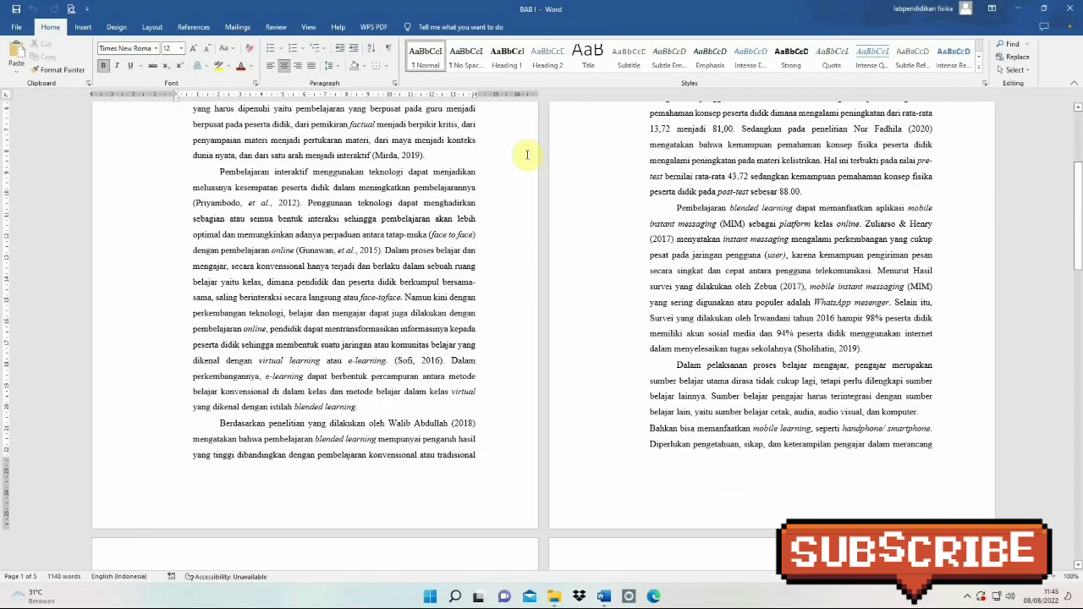
scroll(527, 152, "down", 5)
scroll(528, 152, "up", 5)
scroll(527, 152, "up", 3)
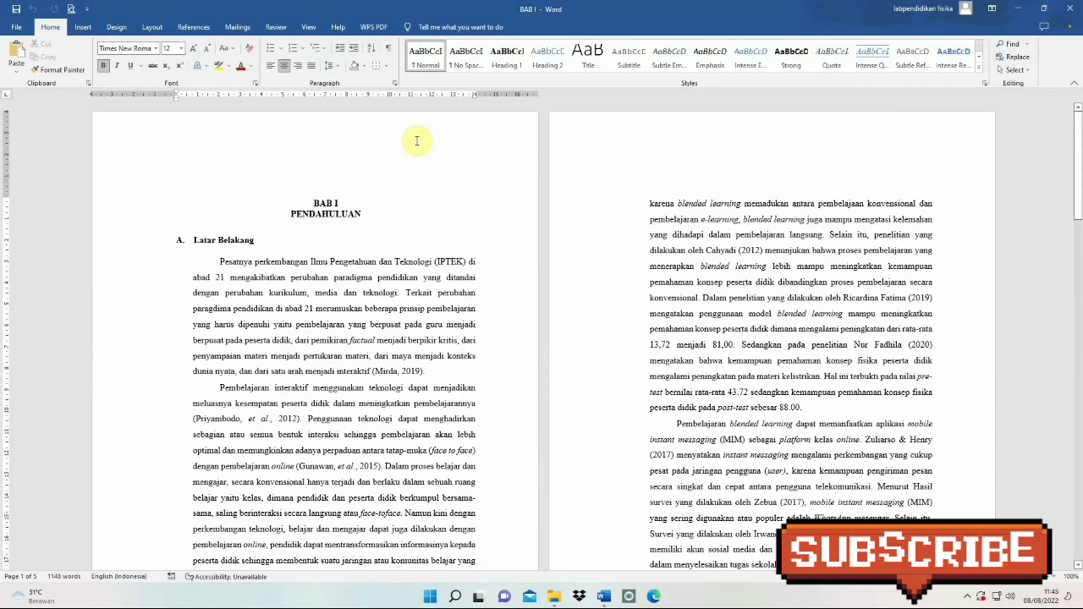
triple_click(373, 214)
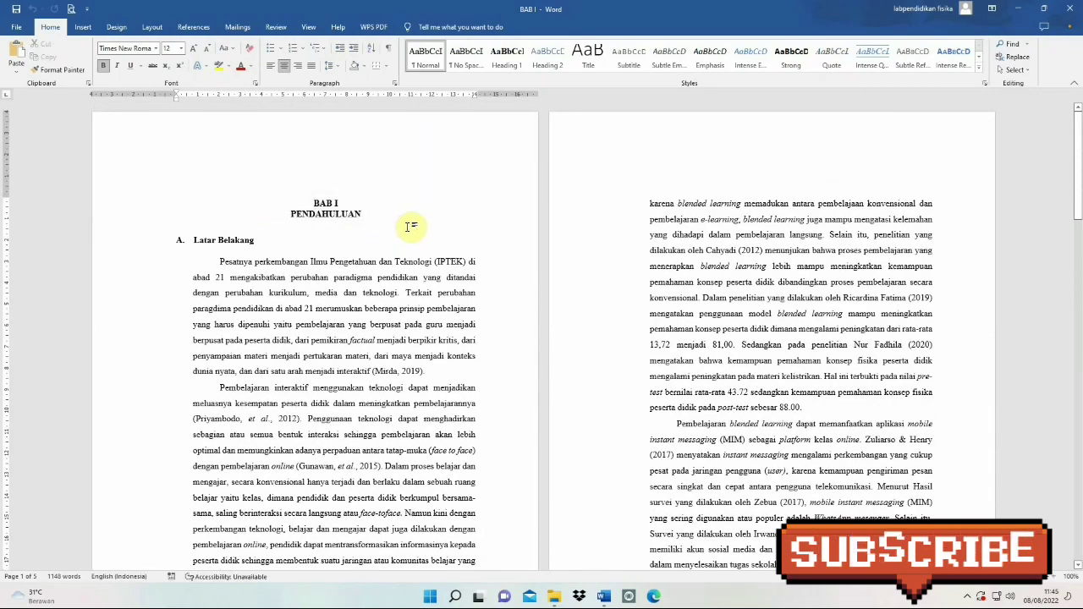
key("Return")
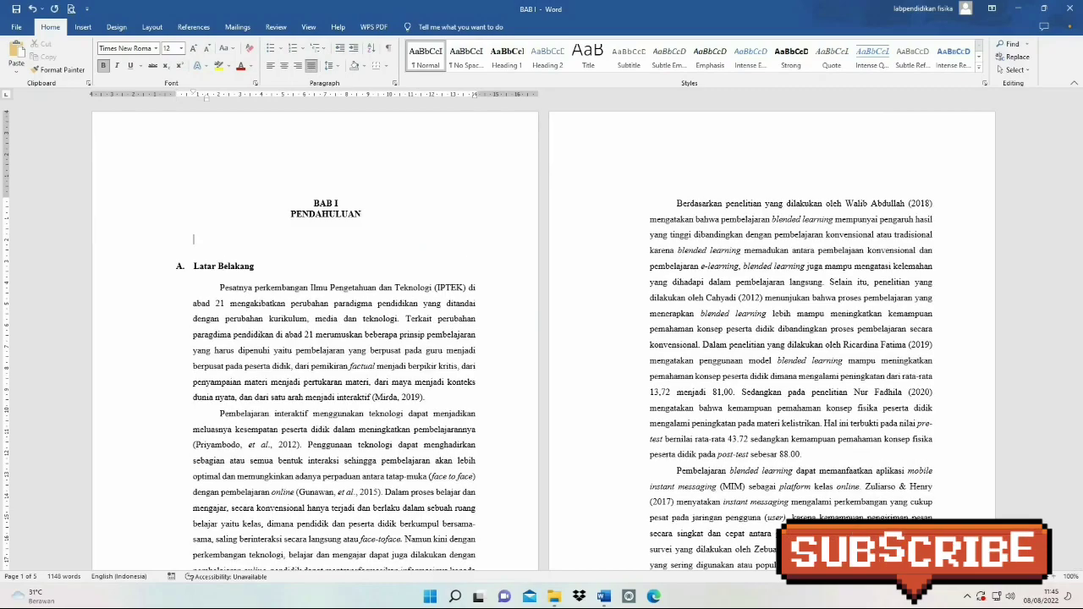
key("BackSpace")
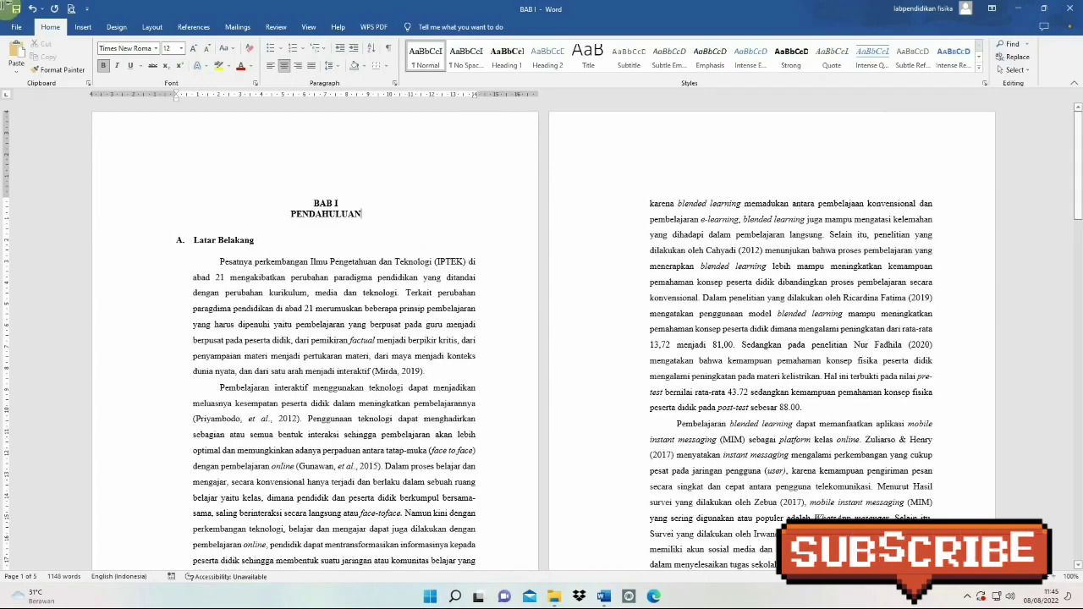
Type test characters before 'Pesatnya', delete them, and bring up Save As
scroll(438, 212, "down", 5)
scroll(435, 223, "down", 10)
scroll(838, 314, "down", 5)
scroll(837, 315, "down", 5)
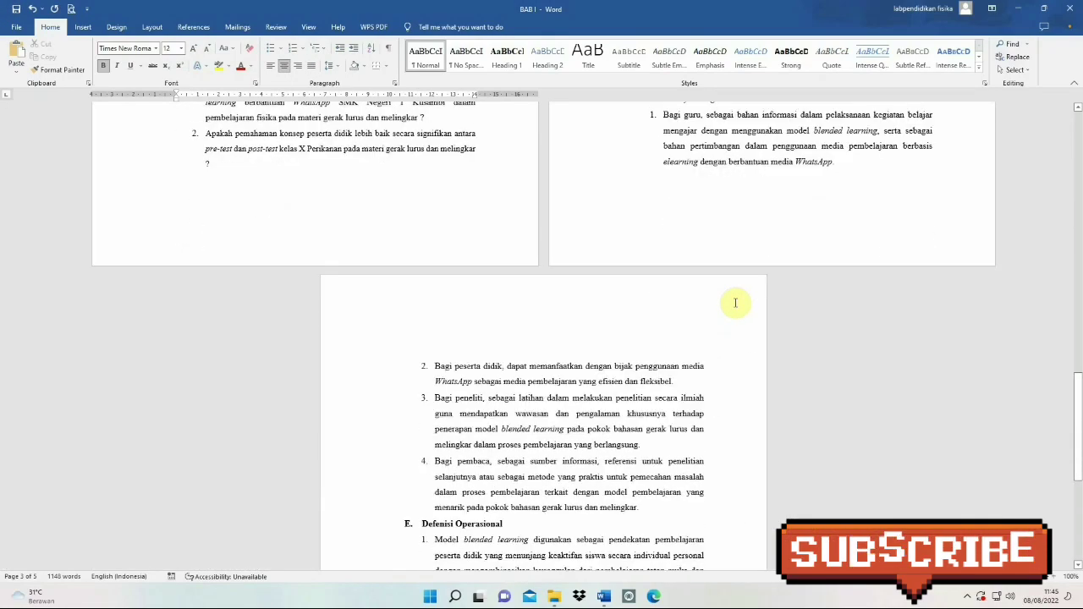
left_click(423, 351)
scroll(402, 253, "up", 4)
scroll(402, 252, "up", 4)
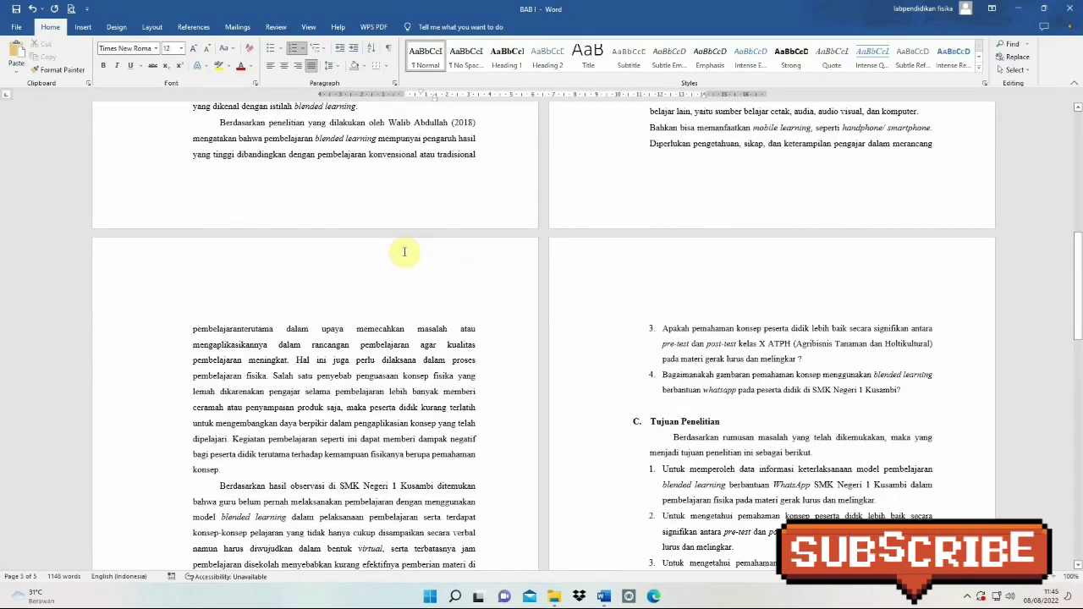
scroll(407, 250, "up", 4)
scroll(411, 248, "up", 3)
left_click(394, 216)
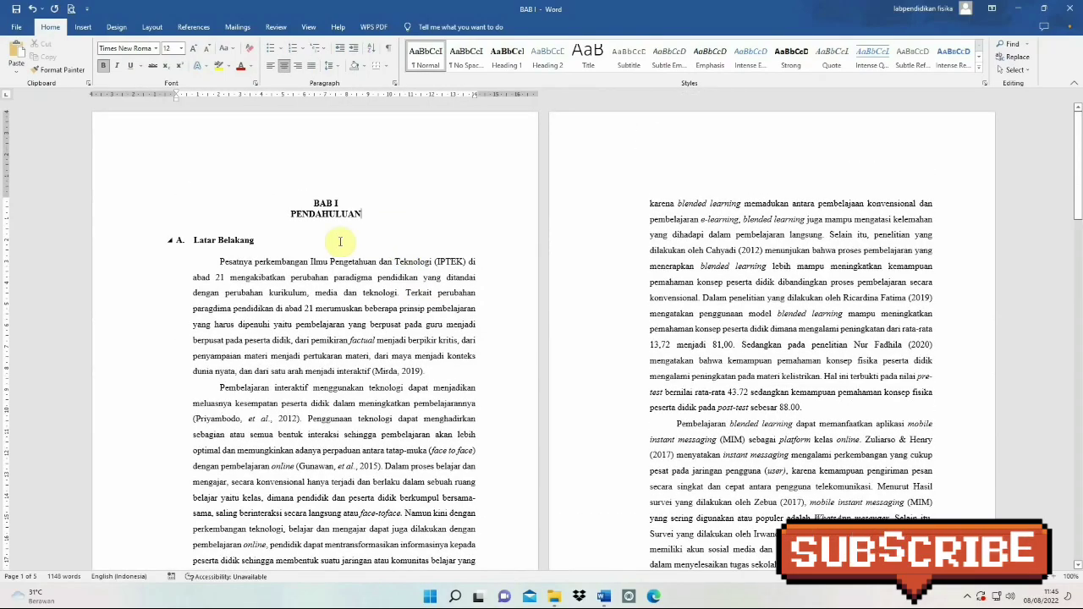
left_click(220, 263)
type("sddddddddddduudyh")
key("BackSpace")
key("BackSpace")
key("BackSpace")
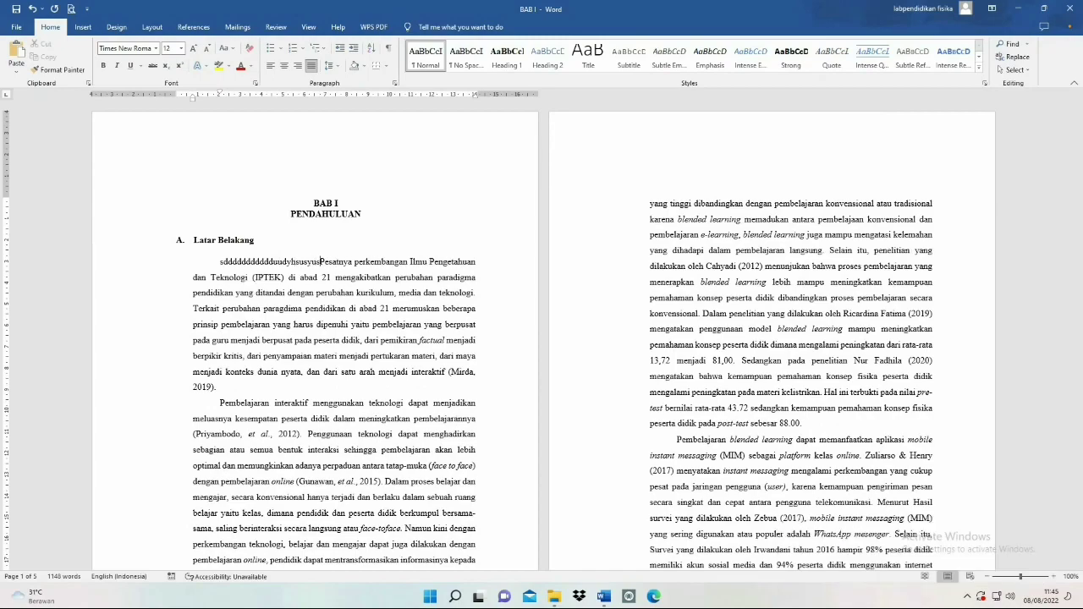
key("BackSpace")
key("BackSpace")
key("BackSpace")
key("BackSpace")
key("BackSpace")
key("BackSpace")
key("BackSpace")
key("BackSpace")
key("BackSpace")
key("BackSpace")
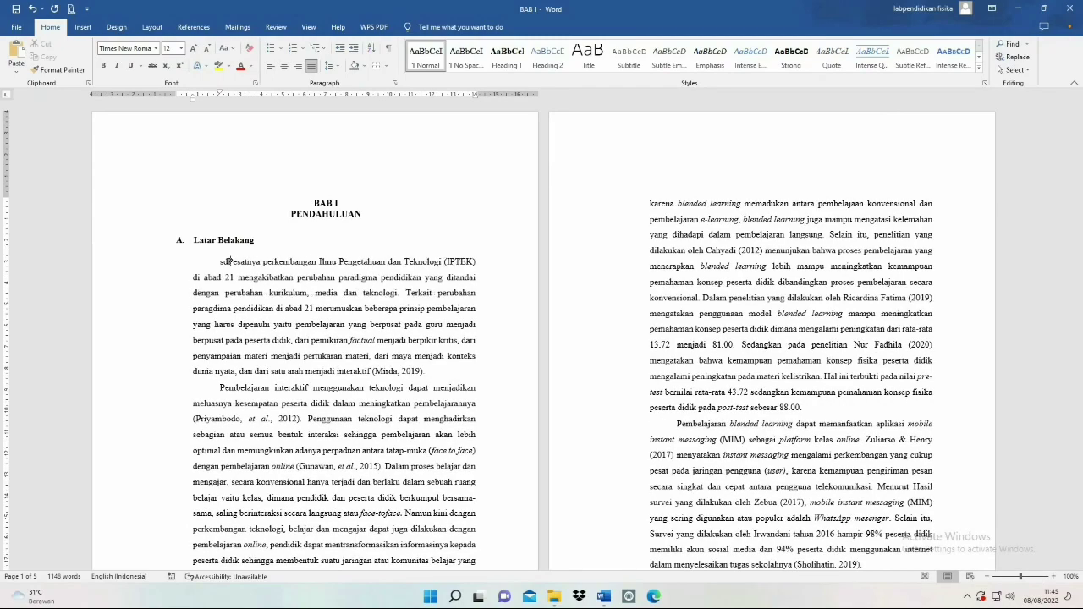
key("BackSpace")
key("BackSpace")
key("BackSpace")
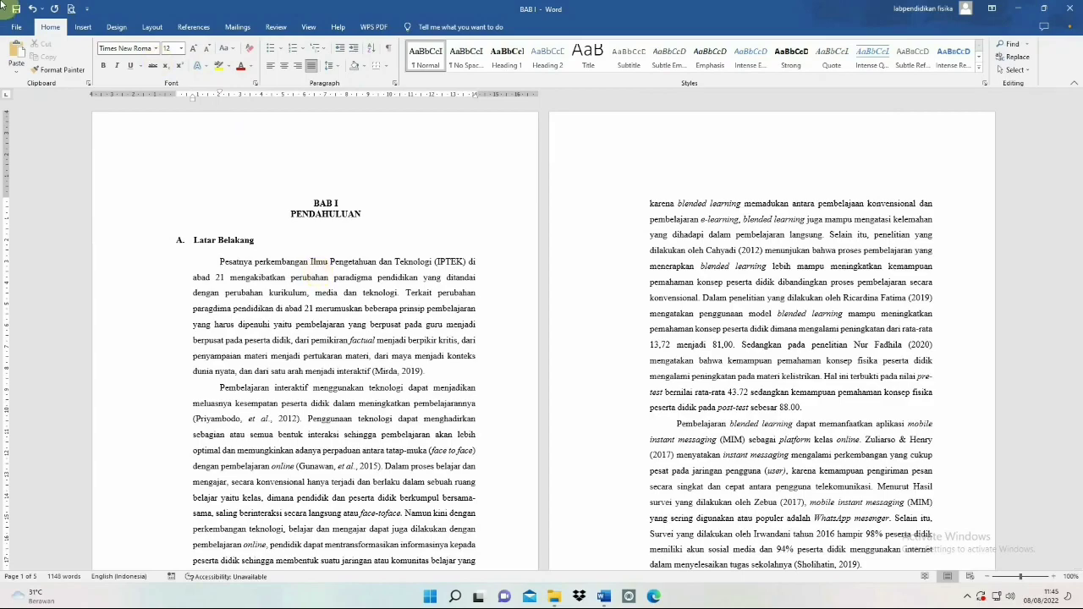
left_click(17, 27)
left_click(42, 180)
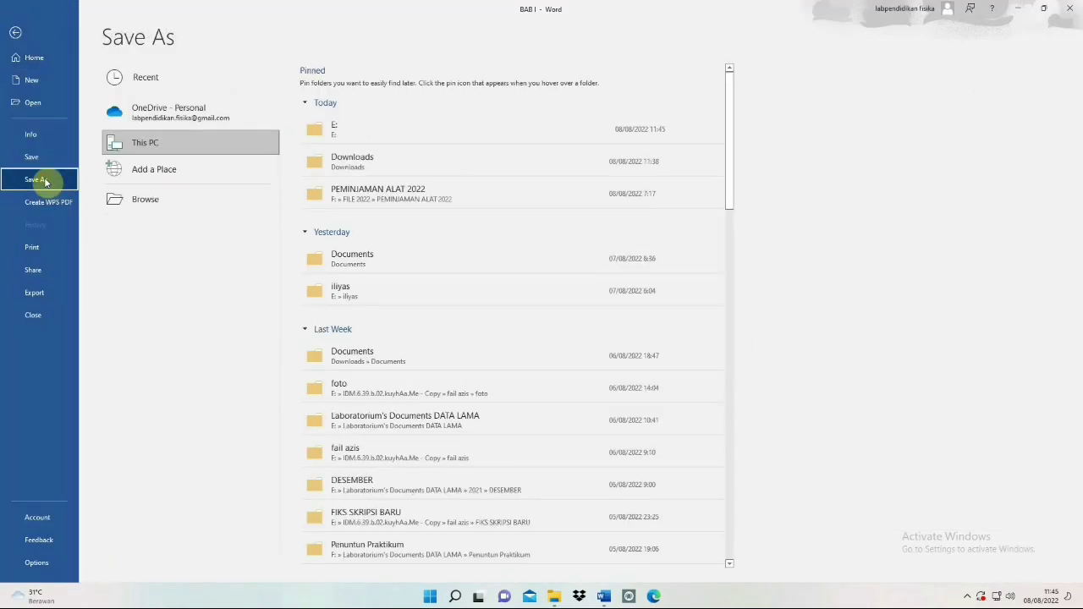
Save the converted document as 'BAB I baru' in the iliyas folder on Data (E:)
left_click(439, 280)
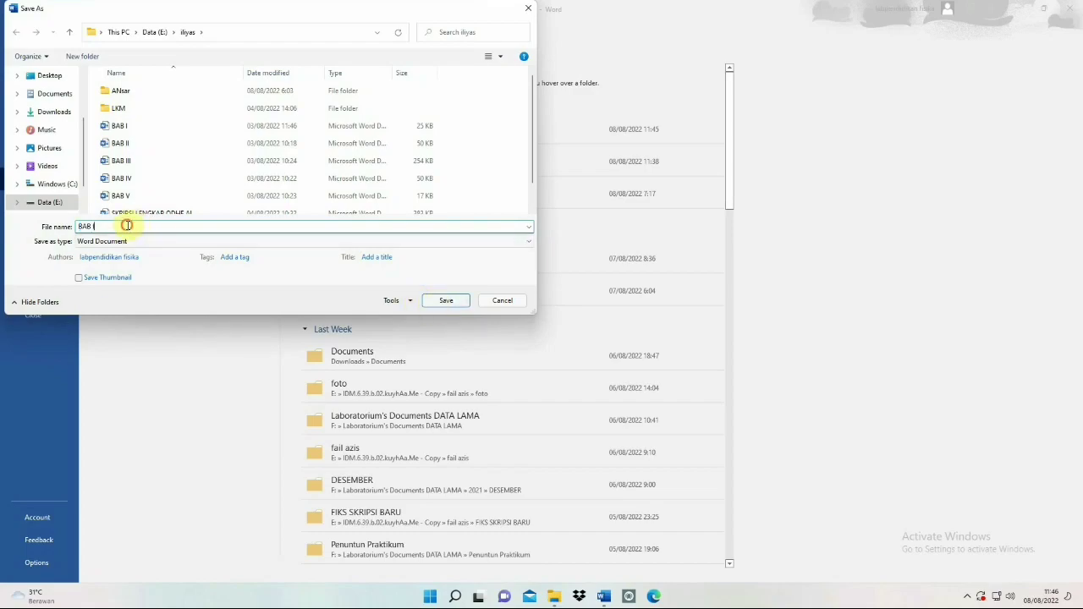
type("baru")
key("Return")
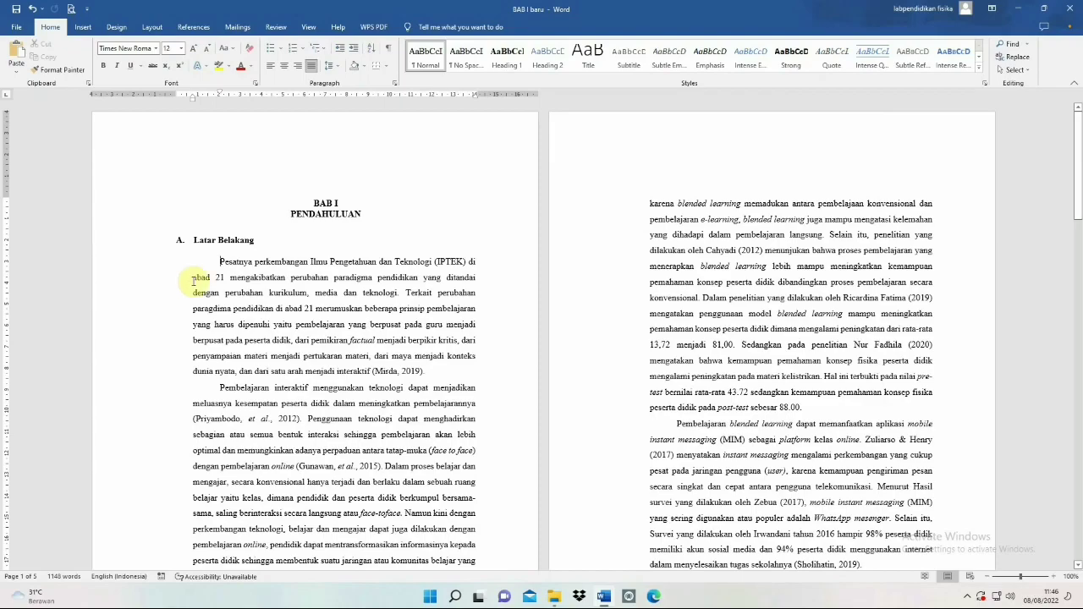
Switch to File Explorer and browse to the Data (E:) drive holding BAB I.pdf
left_click(551, 594)
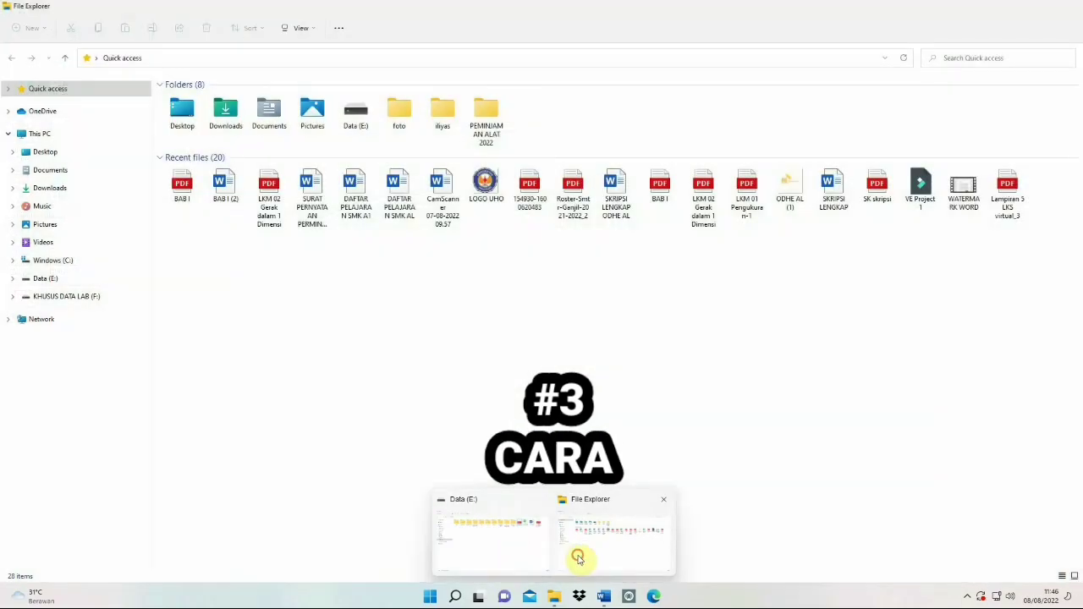
left_click(575, 554)
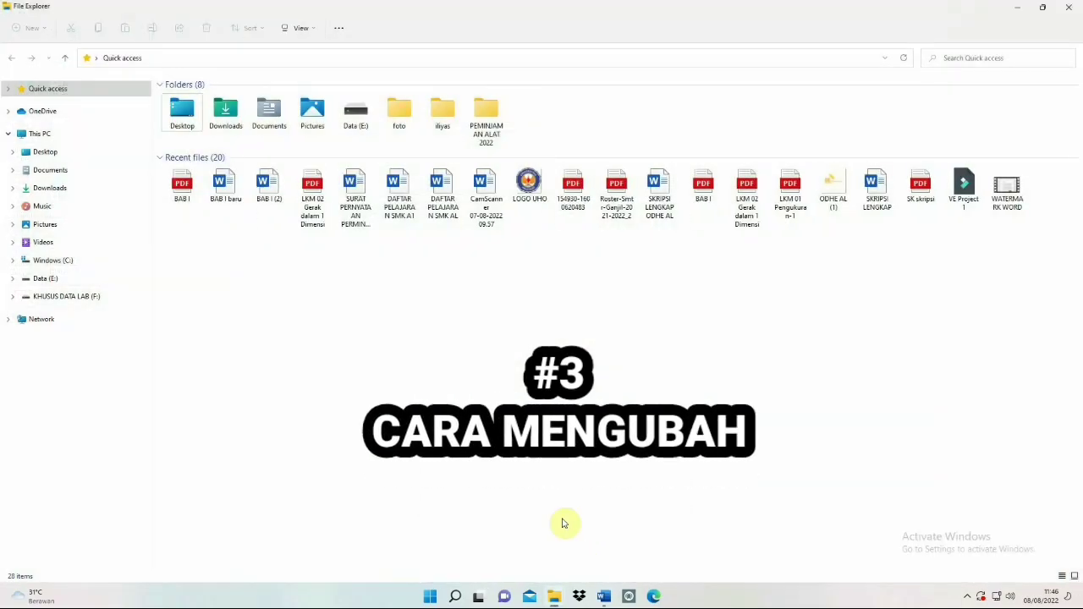
left_click(87, 270)
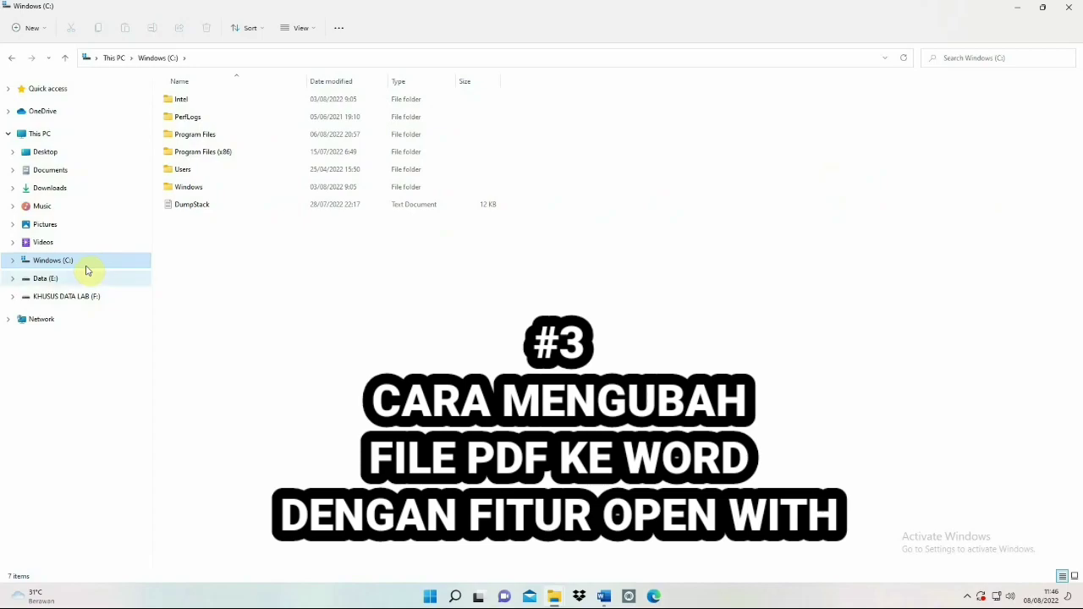
left_click(70, 282)
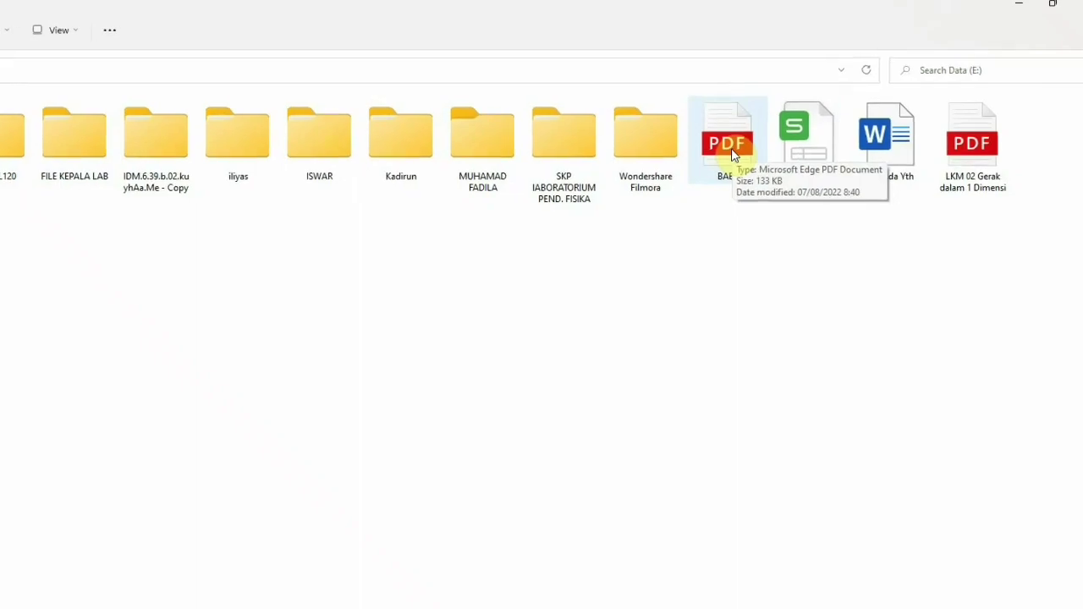
Open BAB I.pdf with Word via Open with and accept converting it to an editable document
left_click(692, 172)
right_click(690, 172)
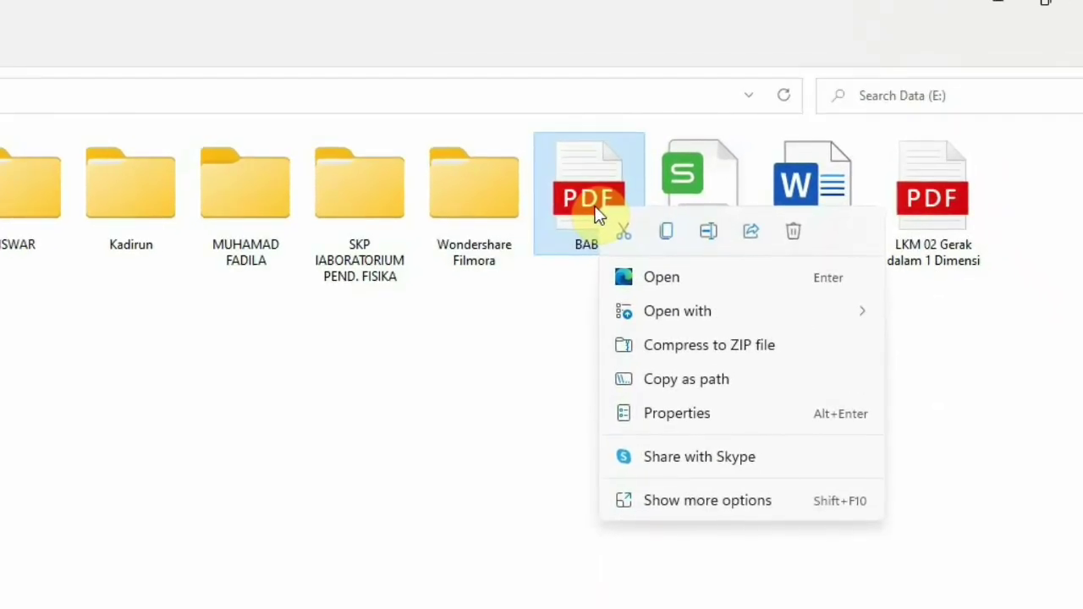
left_click(665, 311)
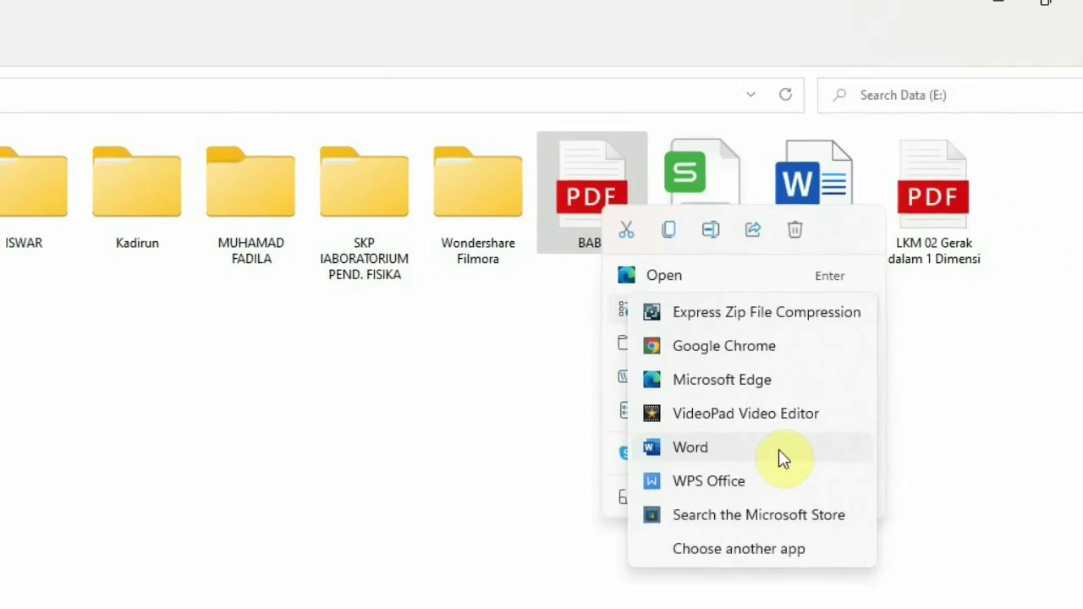
left_click(901, 249)
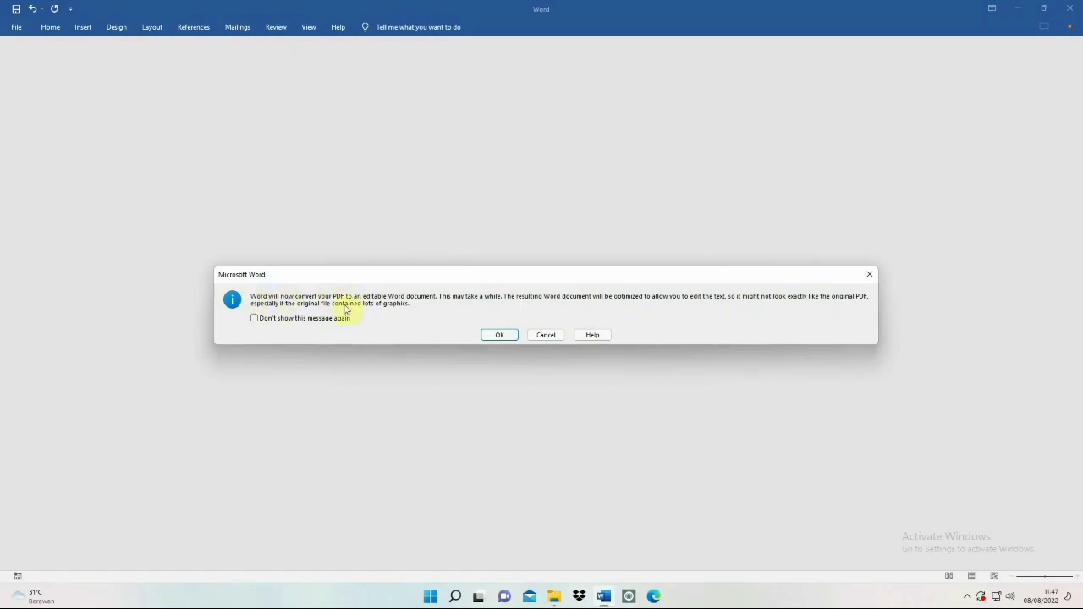
left_click(501, 336)
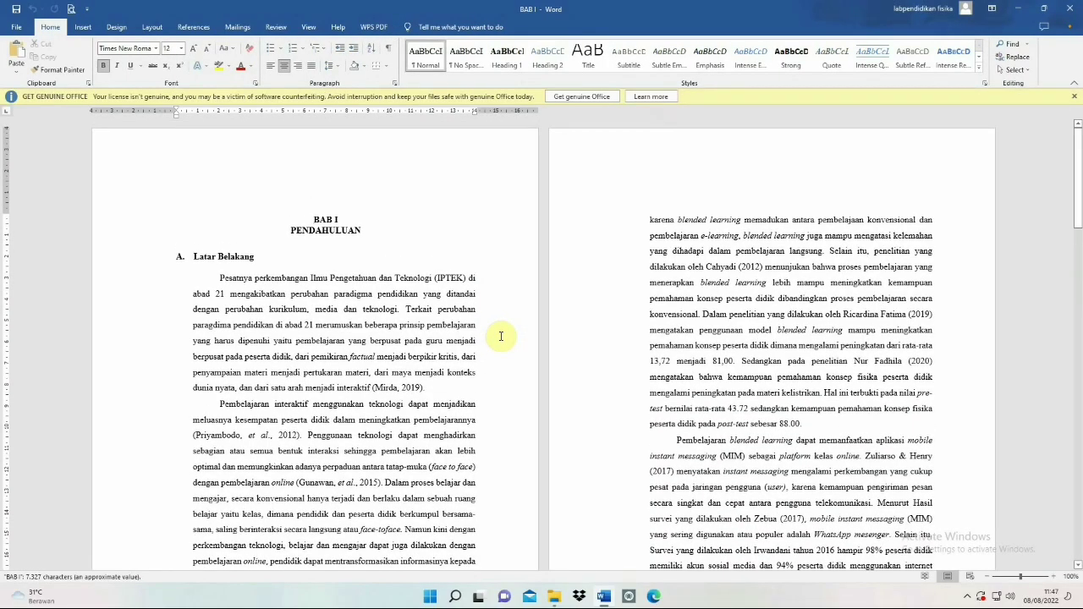
Type the letter 'g' after the Latar Belakang heading to test editing
left_click(418, 265)
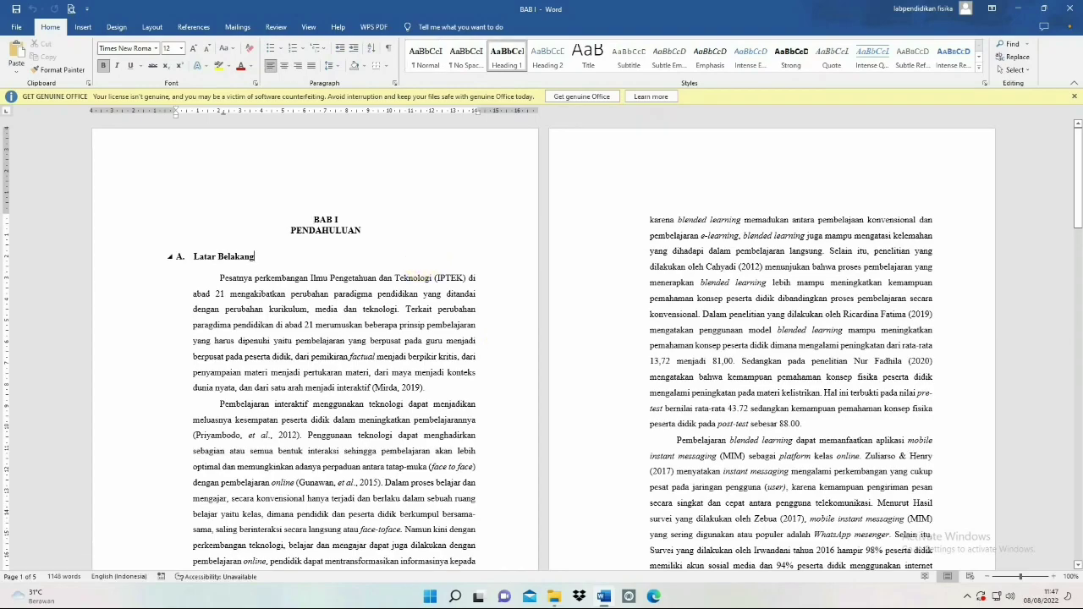
type("g")
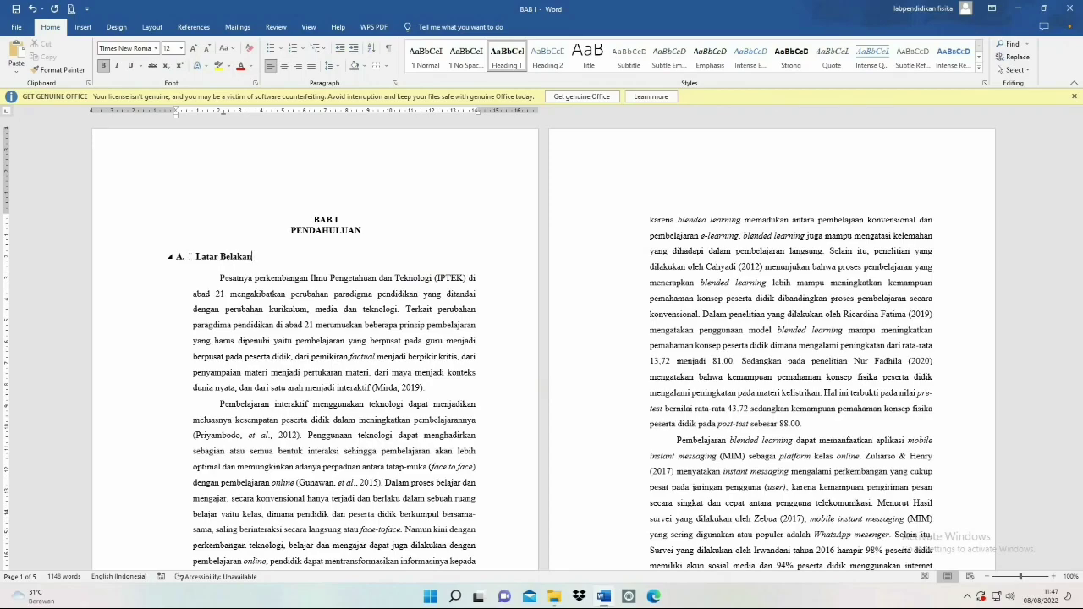
Save the document as 'BAB I terbaru' on drive E:, then close Word
left_click(16, 26)
left_click(32, 179)
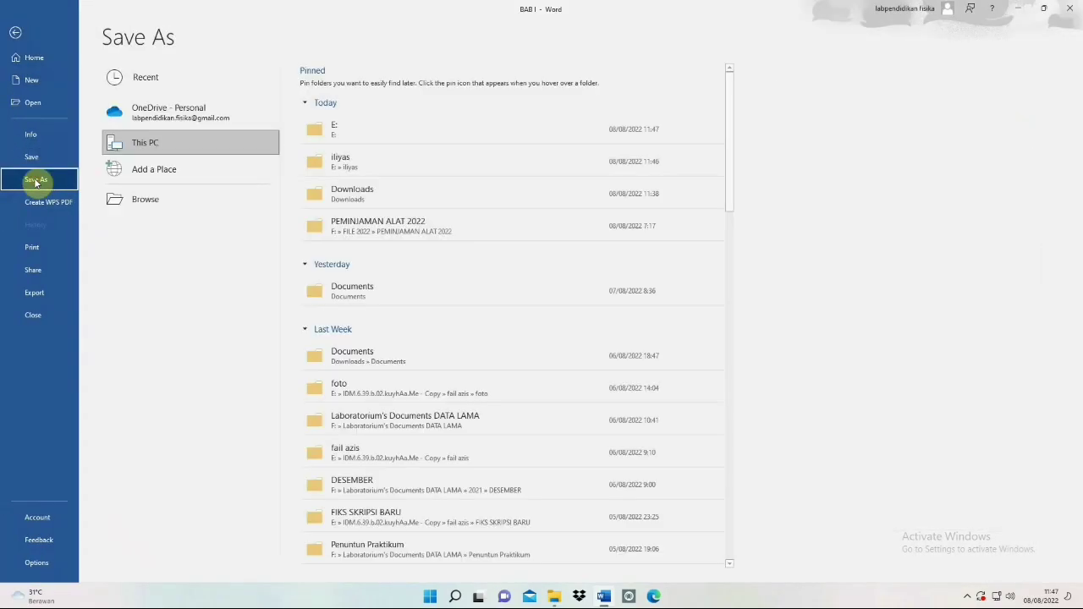
left_click(377, 141)
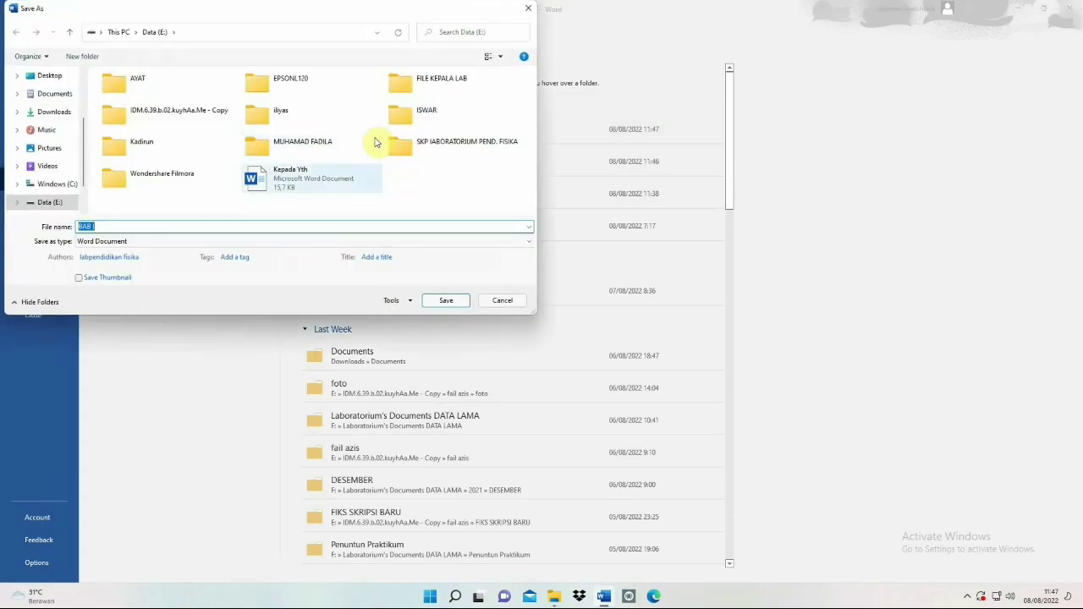
left_click(160, 225)
type("terbaru")
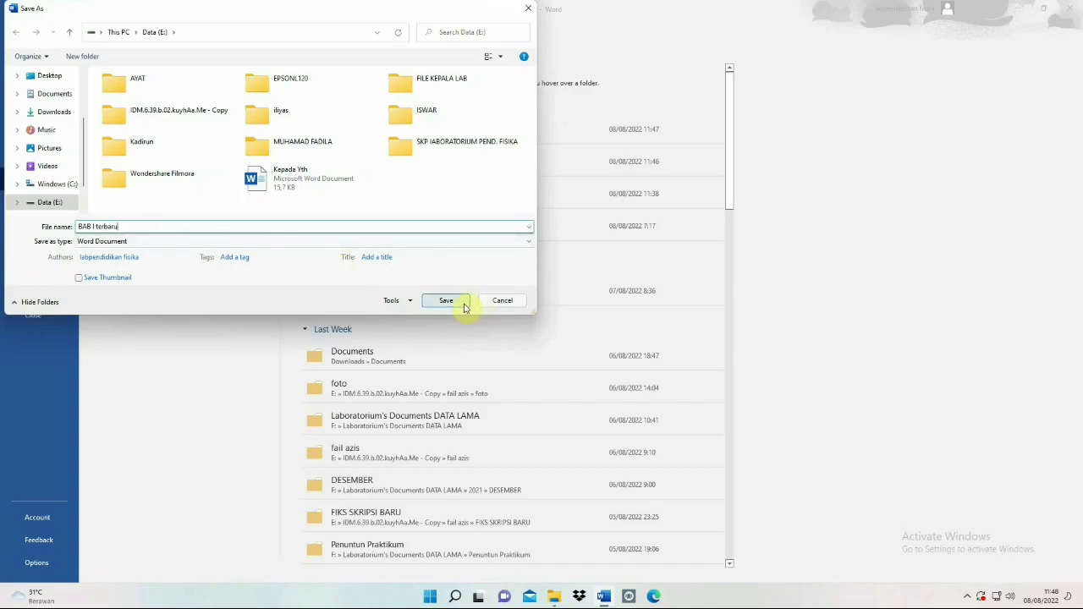
left_click(446, 301)
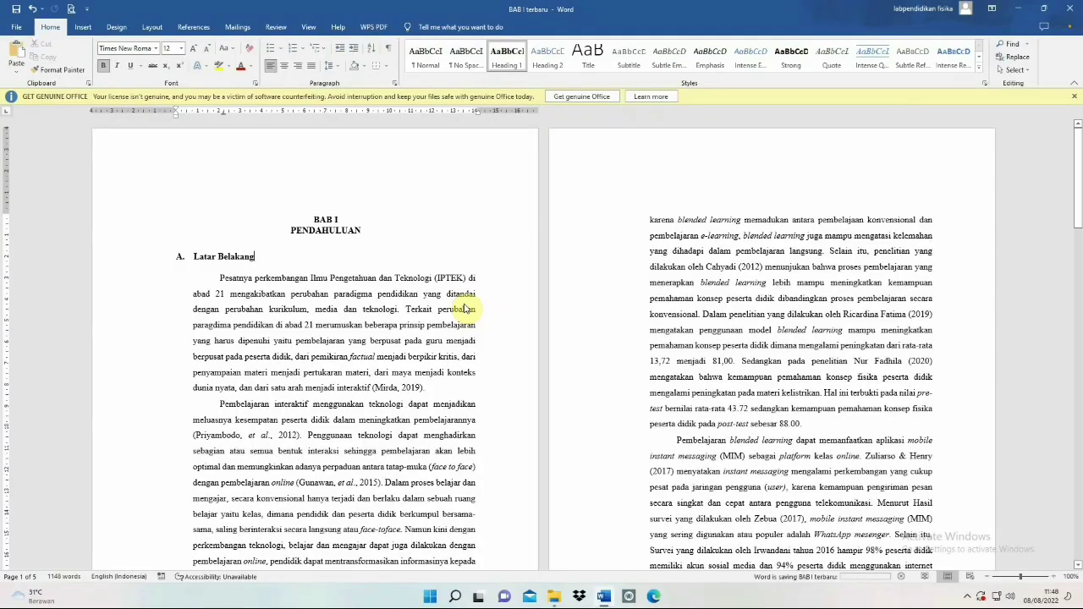
left_click(1065, 8)
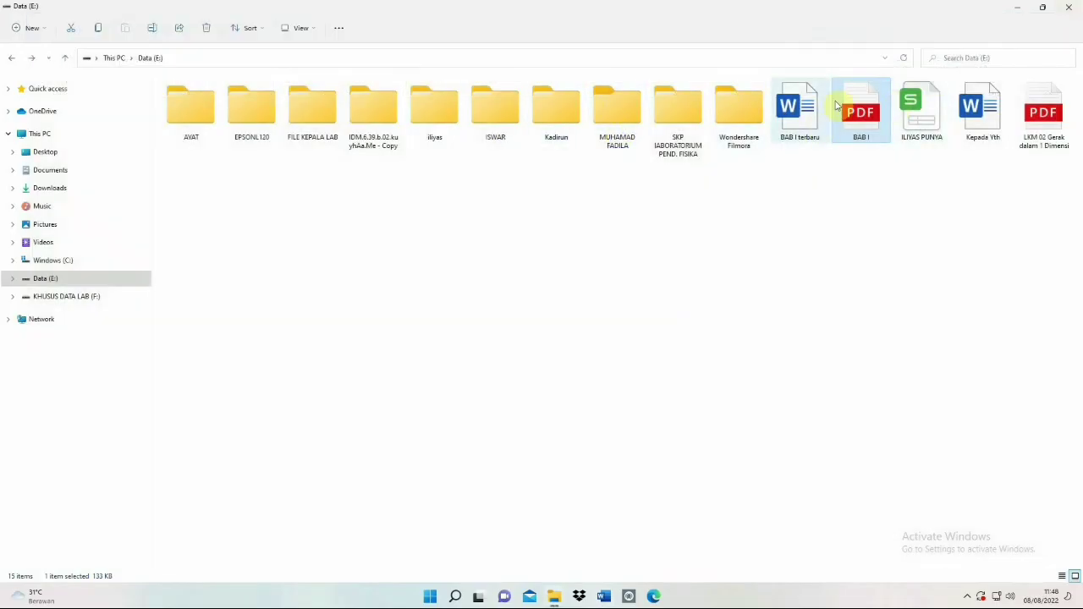